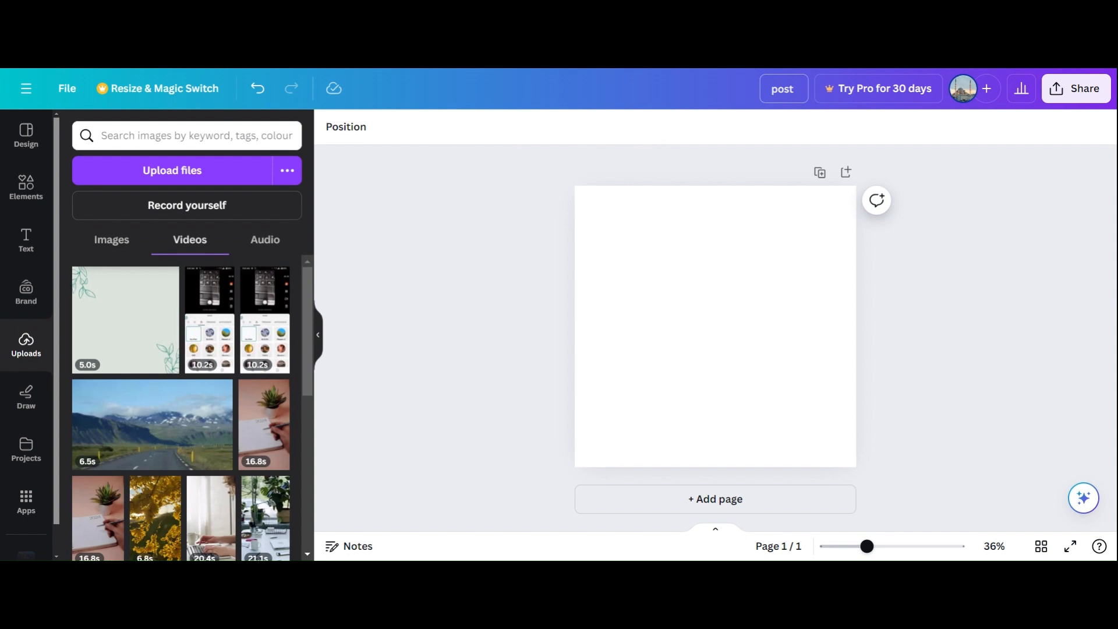
Look through the uploaded images, videos and audio, and upload the dark blue "If you can change your mind" quote image.
left_click(684, 281)
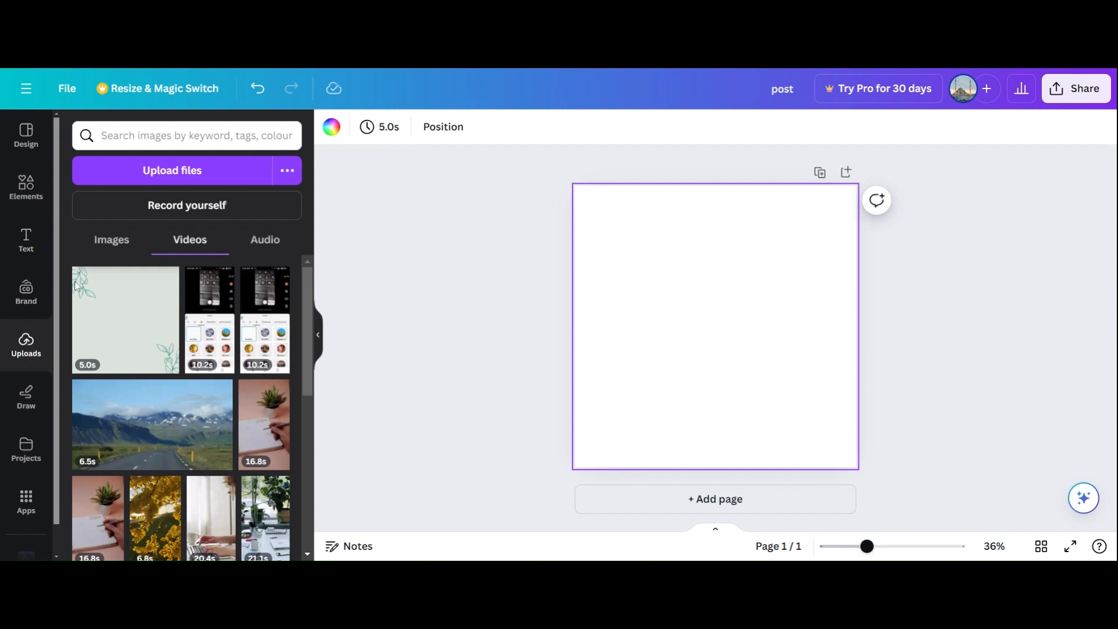
left_click(119, 241)
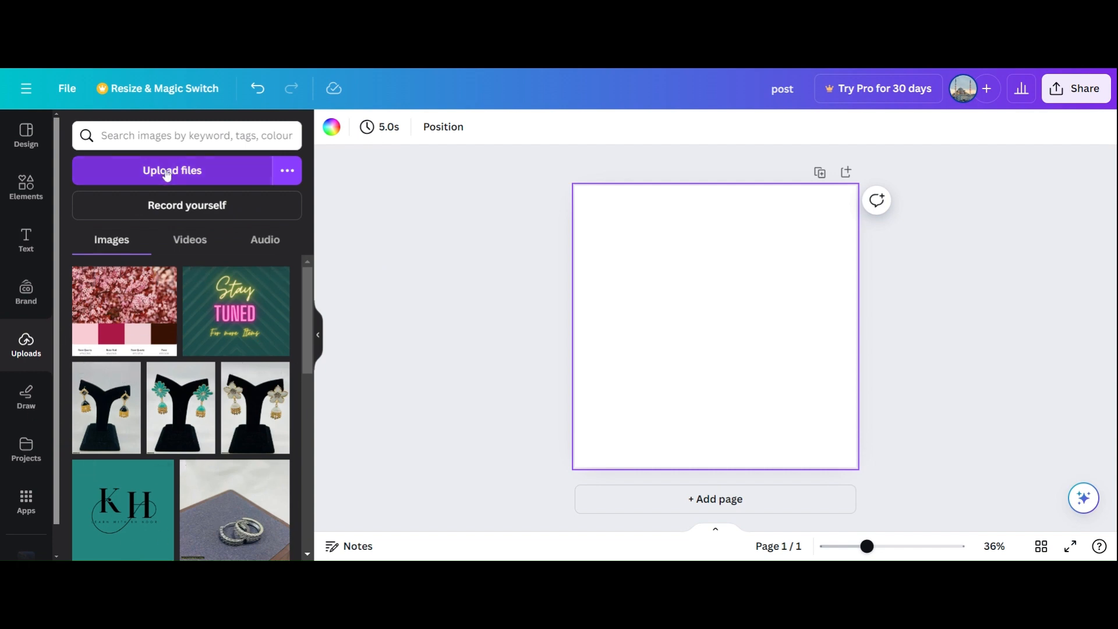
left_click(194, 247)
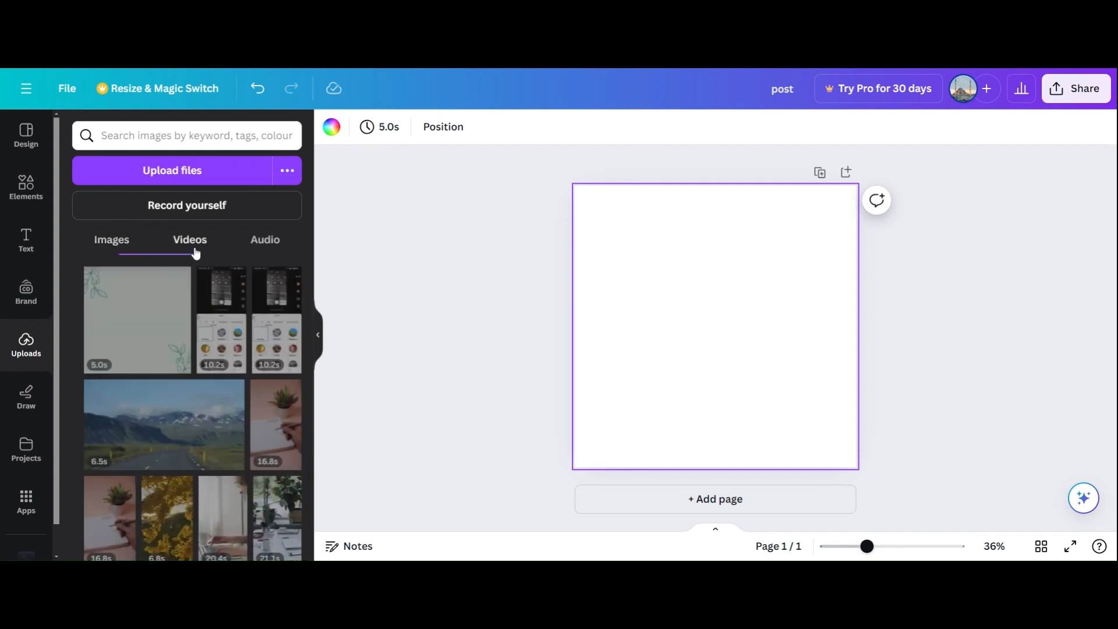
left_click(269, 247)
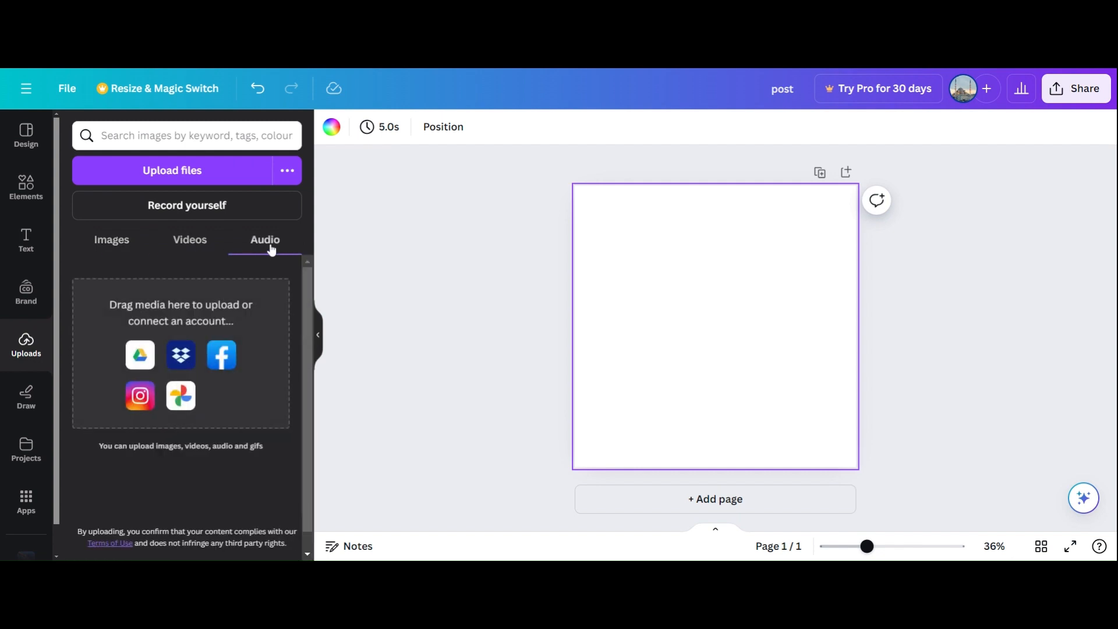
left_click(112, 241)
left_click(174, 175)
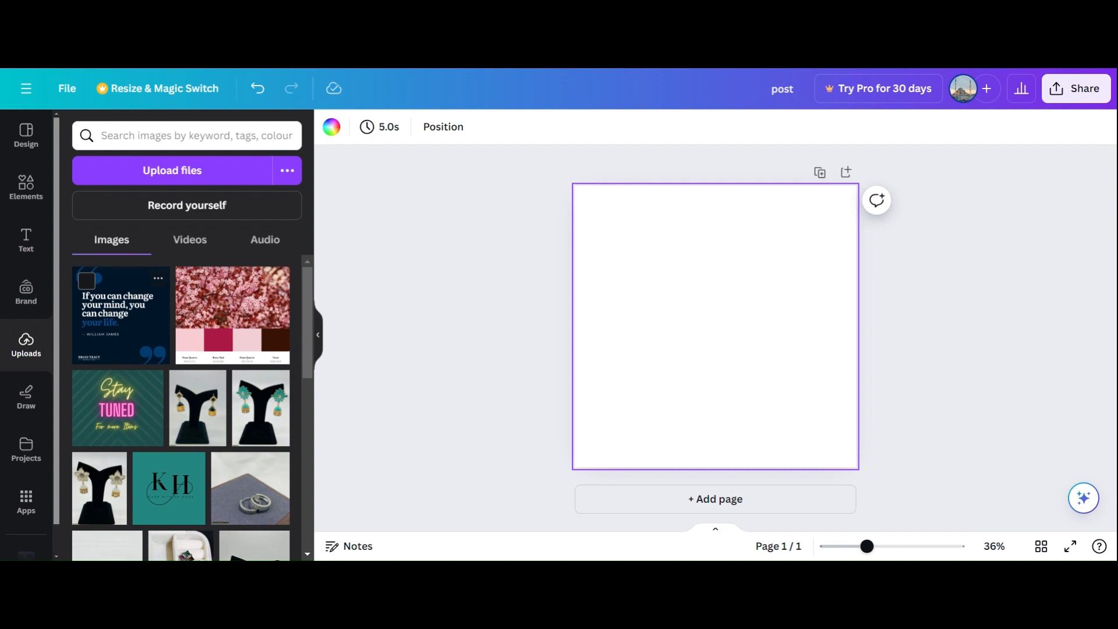
Add the uploaded quote image to the page and stretch it on all four sides to fill the page.
left_click(124, 321)
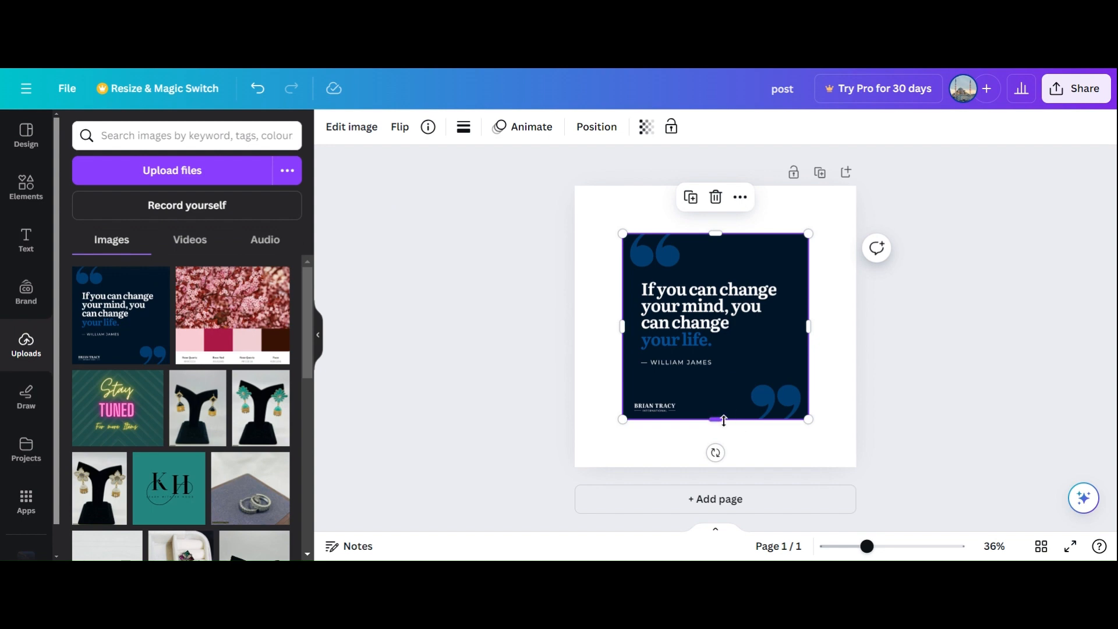
left_click_drag(717, 417, 715, 467)
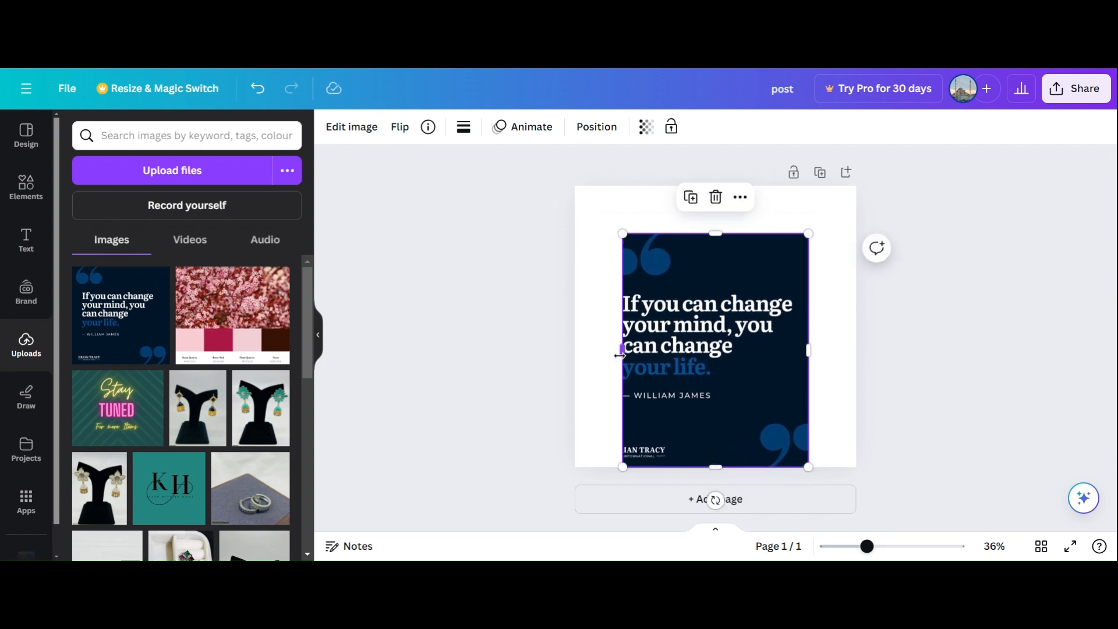
left_click_drag(619, 352, 571, 348)
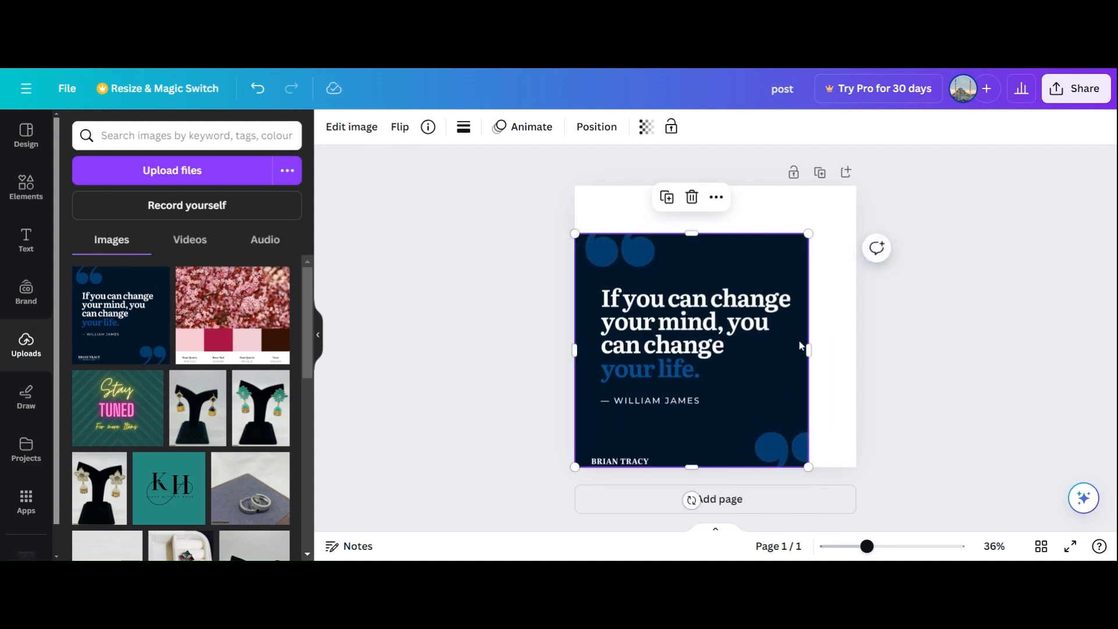
left_click_drag(807, 348, 855, 349)
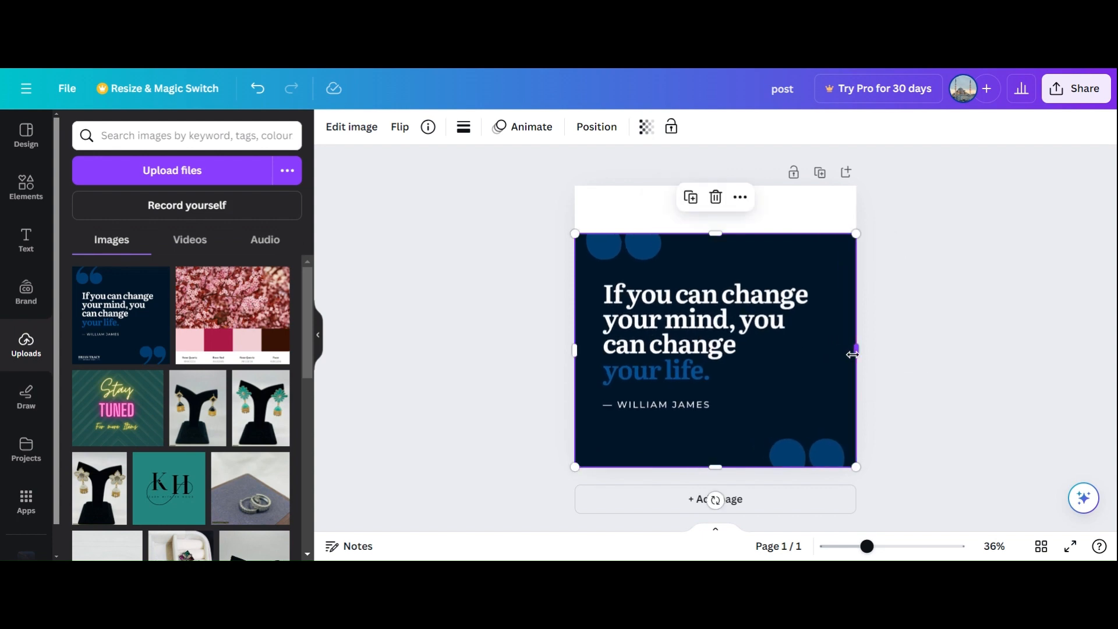
left_click_drag(719, 234, 709, 188)
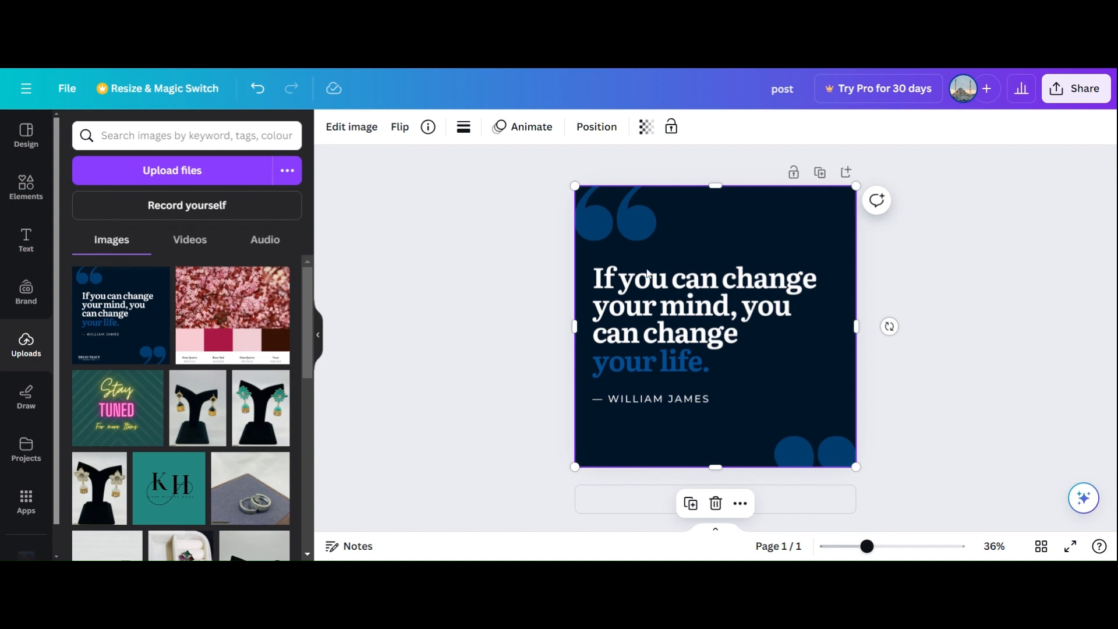
Look through the uploaded videos and the full collection of uploaded images.
left_click(189, 241)
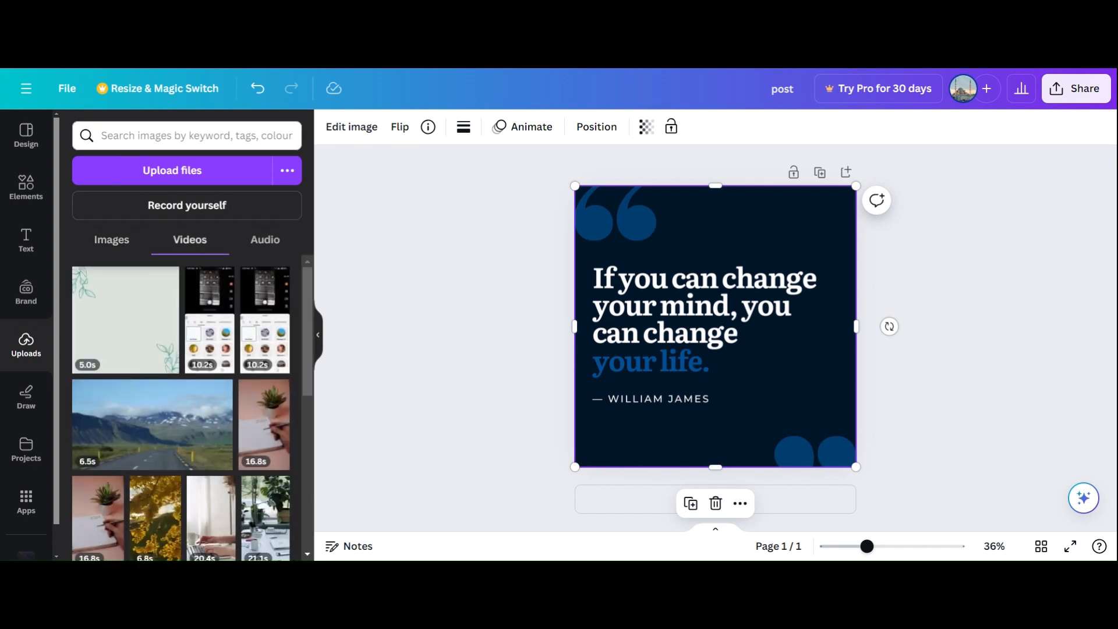
left_click(186, 174)
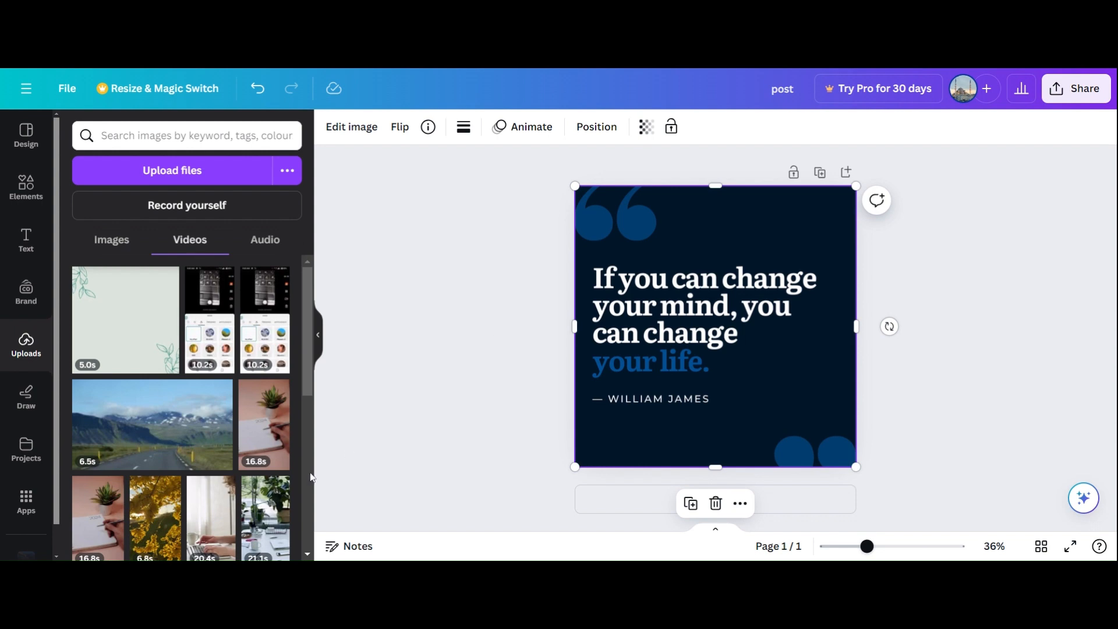
scroll(307, 473, "down", 5)
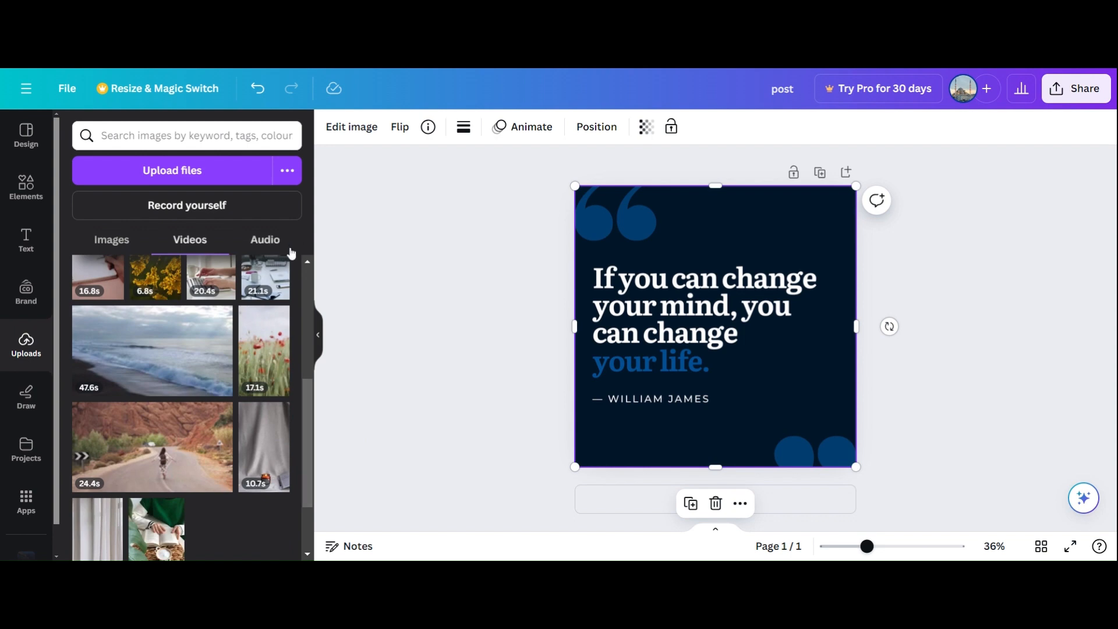
left_click(103, 246)
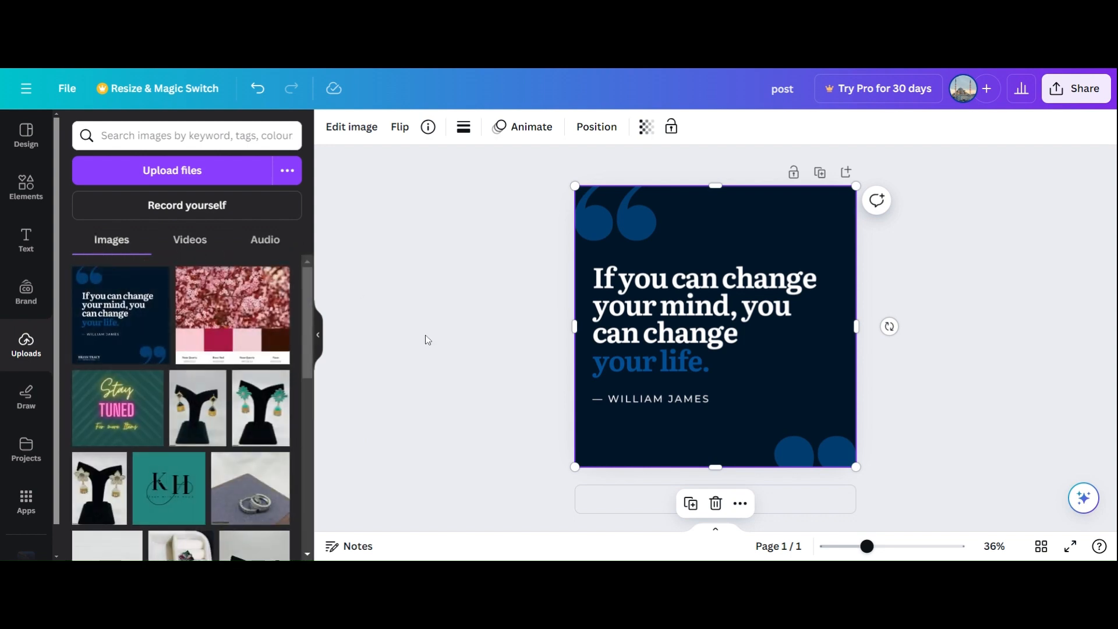
scroll(308, 473, "down", 5)
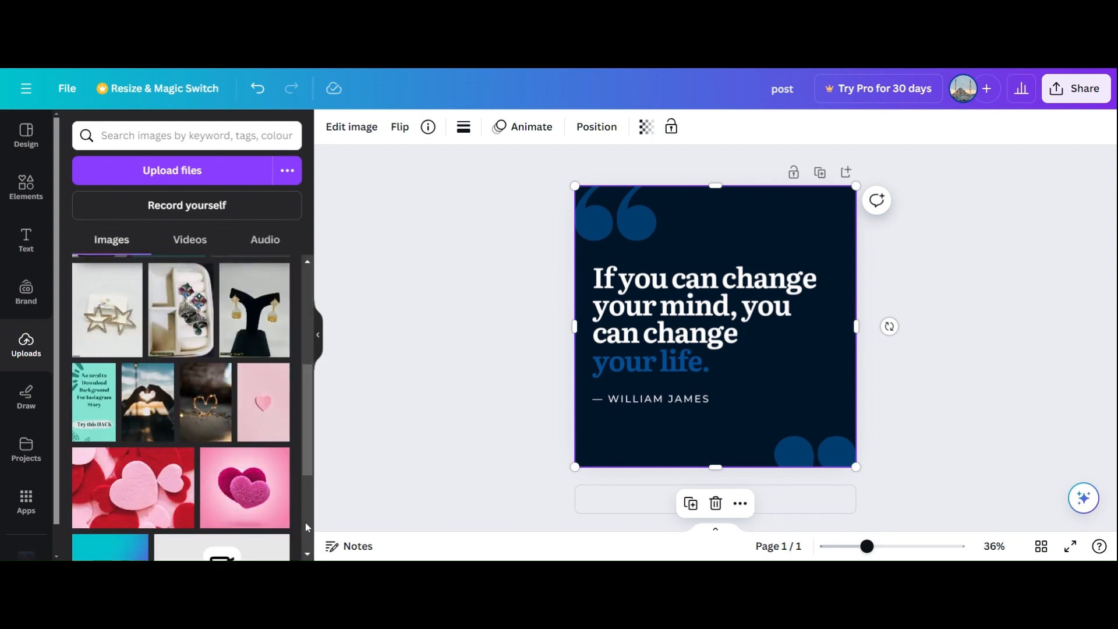
scroll(305, 522, "down", 8)
scroll(310, 551, "down", 6)
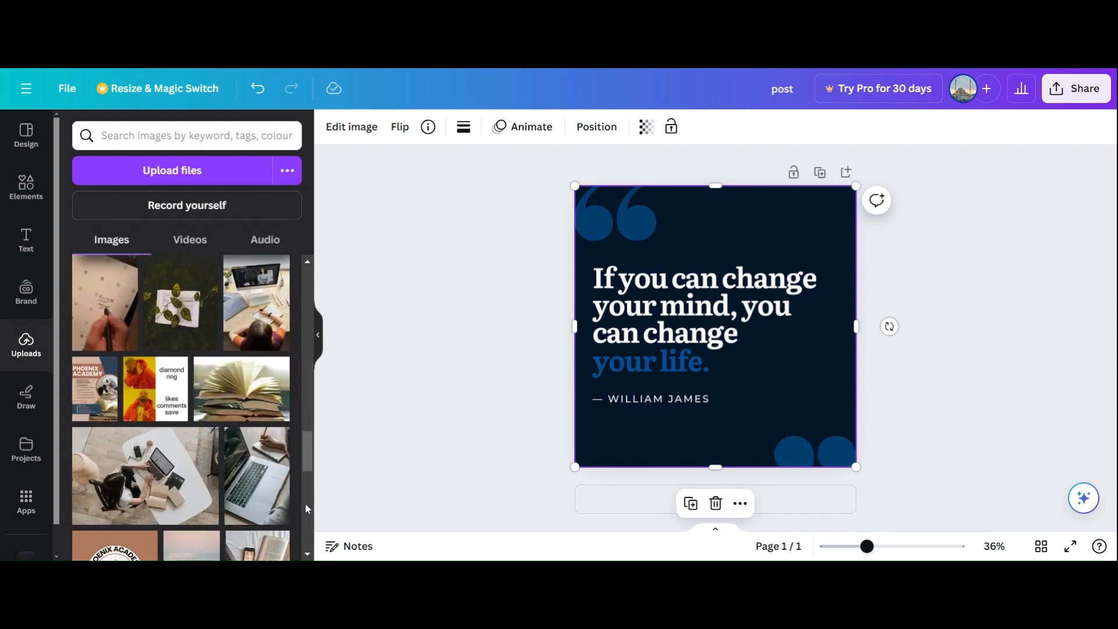
scroll(306, 507, "down", 5)
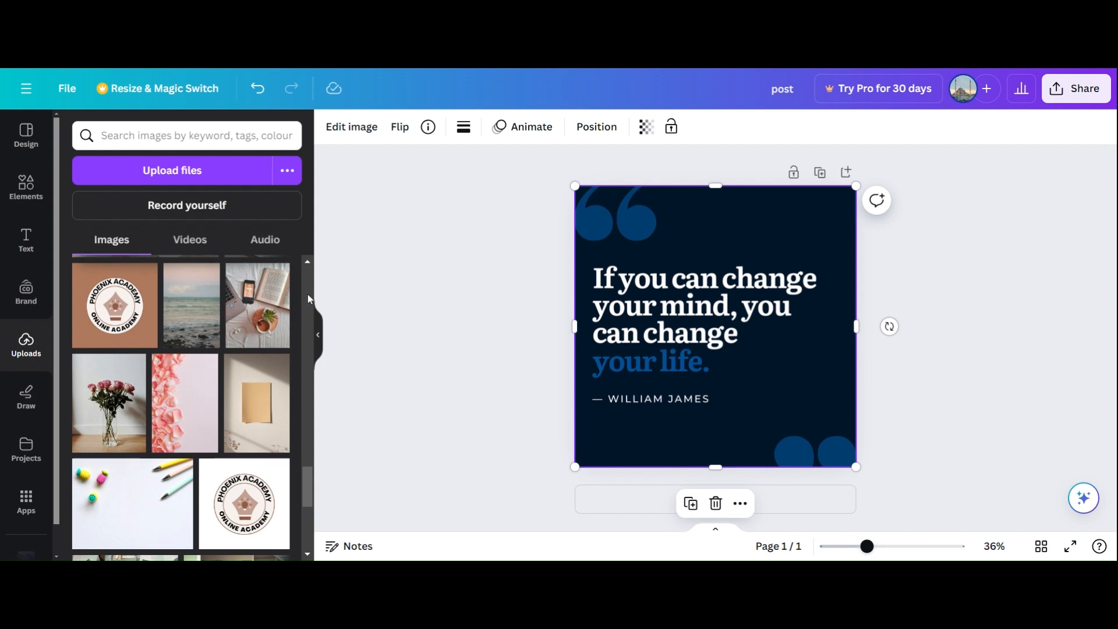
left_click(308, 262)
left_click(308, 265)
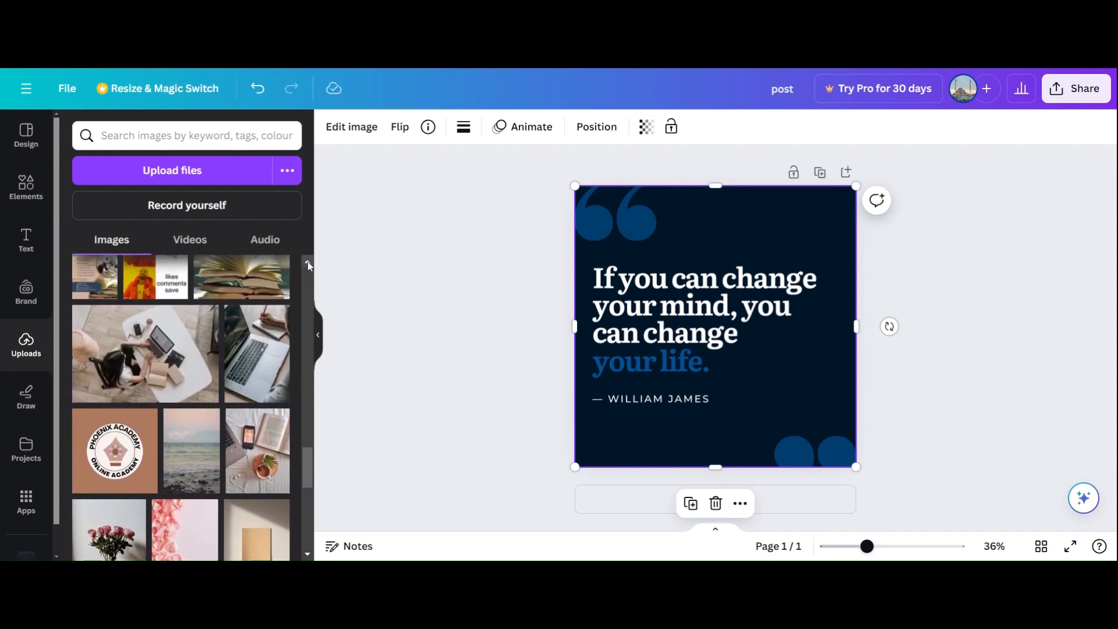
left_click(306, 519)
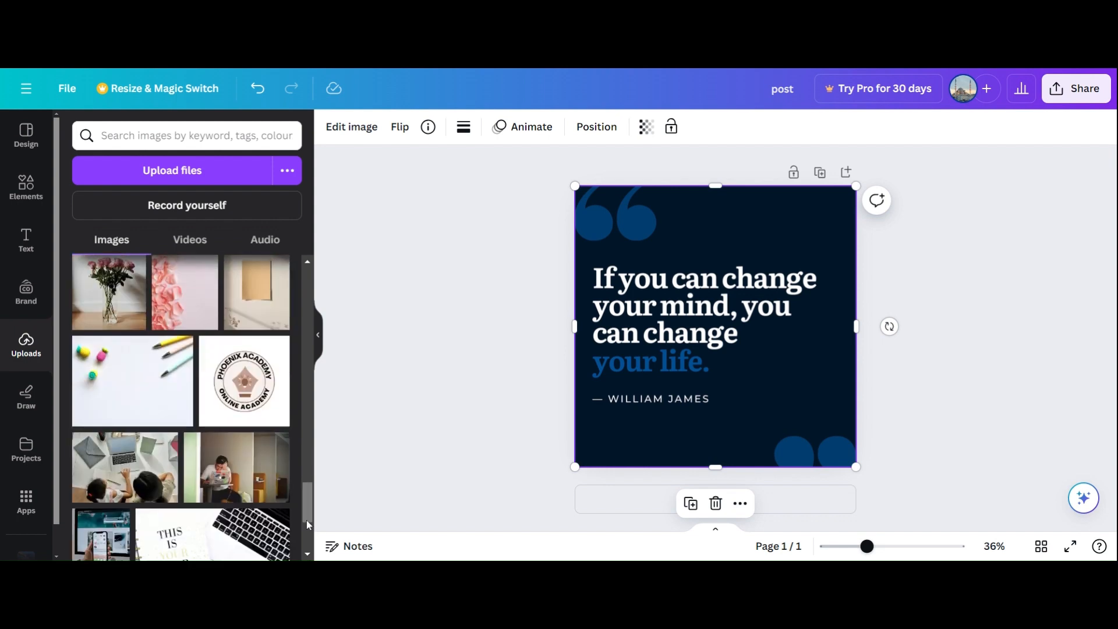
left_click_drag(306, 519, 310, 540)
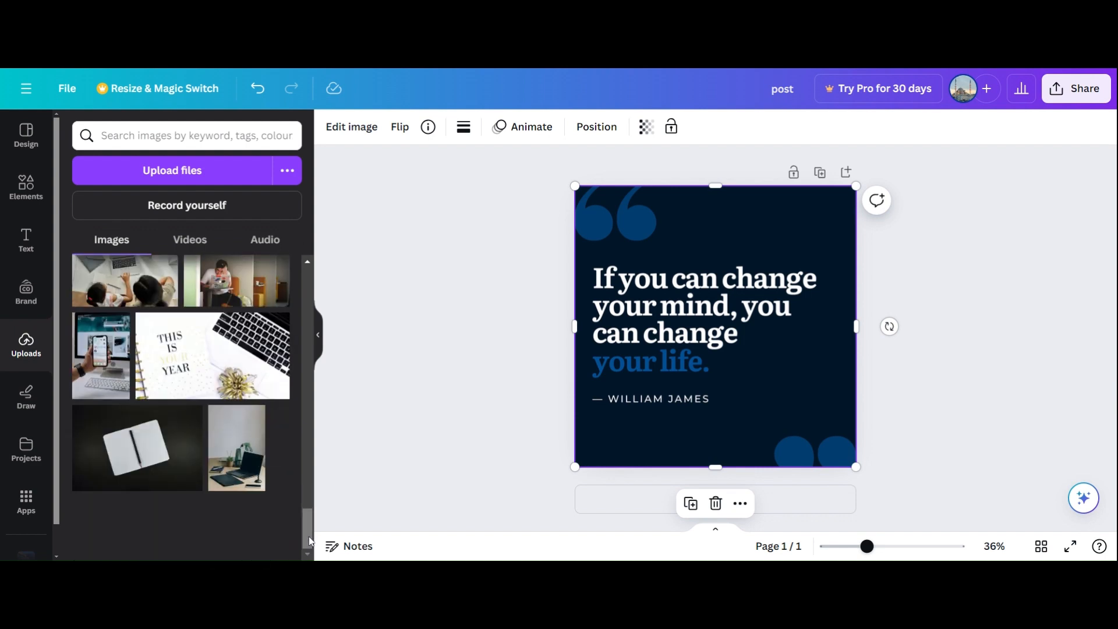
scroll(306, 299, "up", 4)
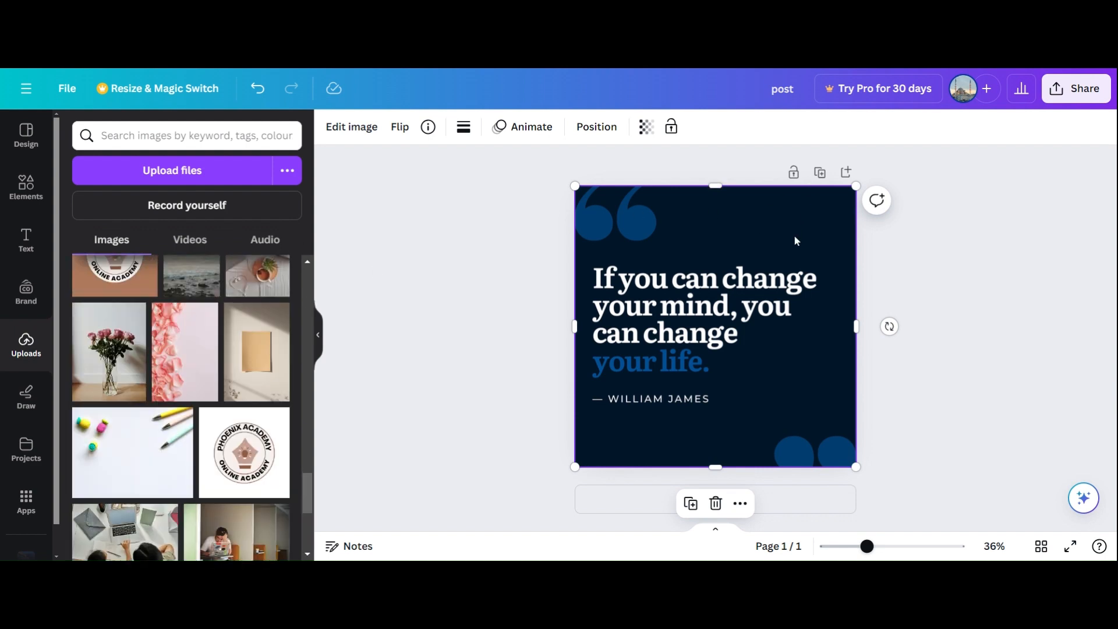
Replace the quote image on the page with the uploaded photo of a phone, open book, laptop and coffee cup.
left_click(715, 502)
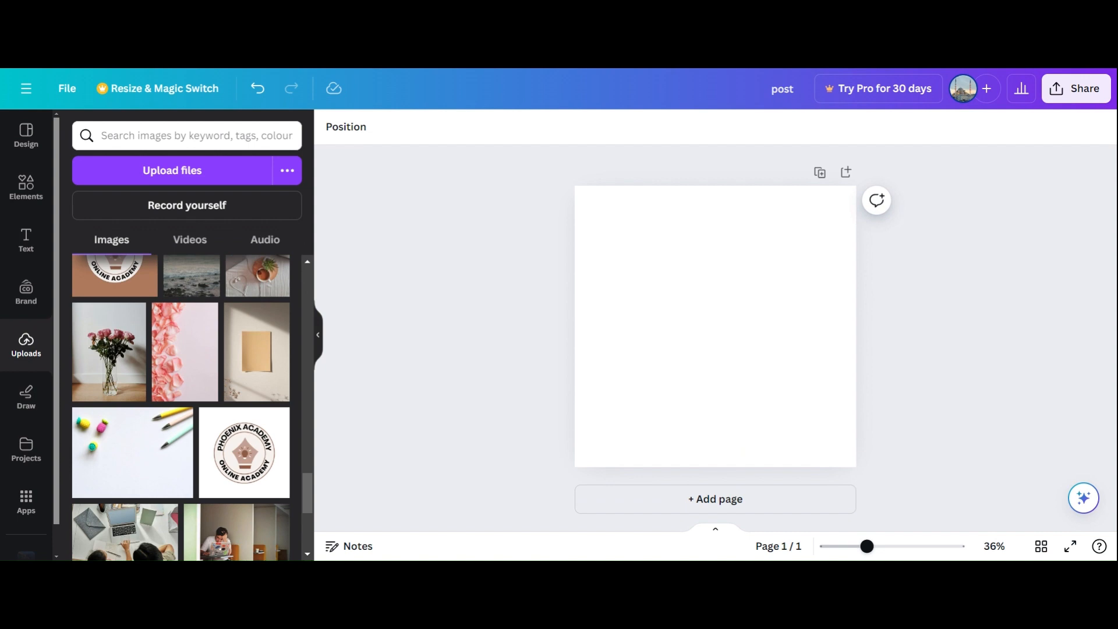
scroll(266, 459, "down", 5)
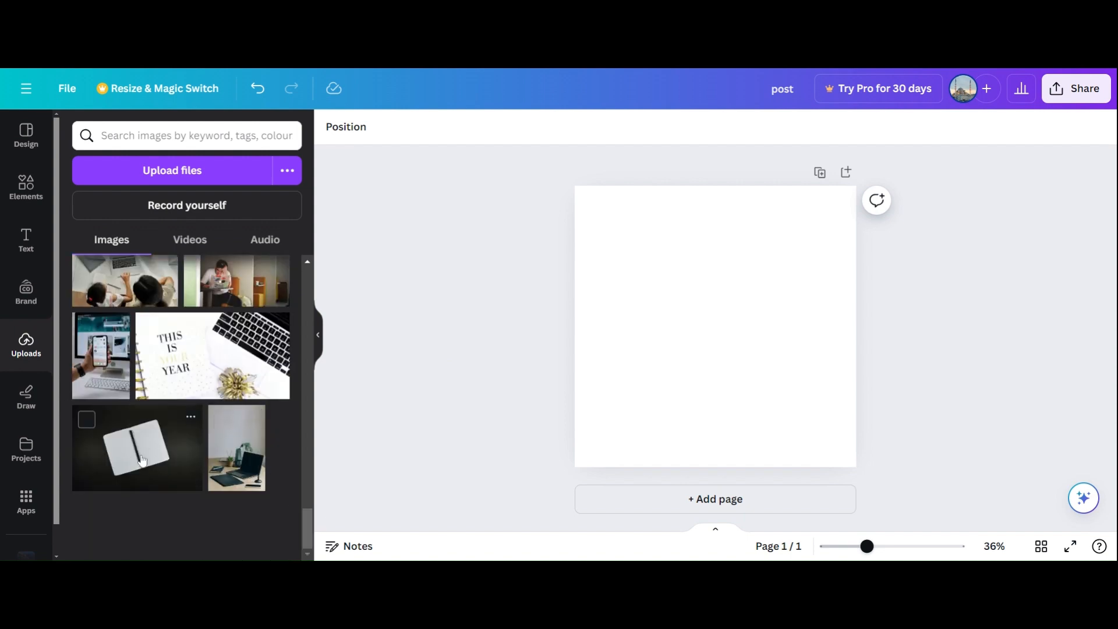
scroll(308, 287, "up", 4)
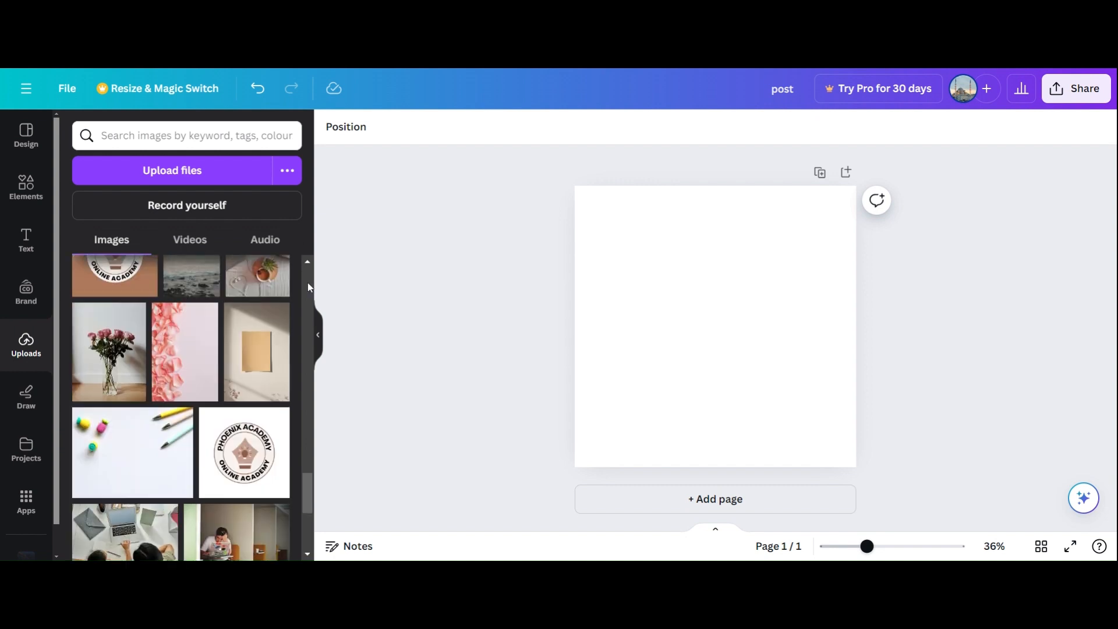
scroll(309, 287, "up", 4)
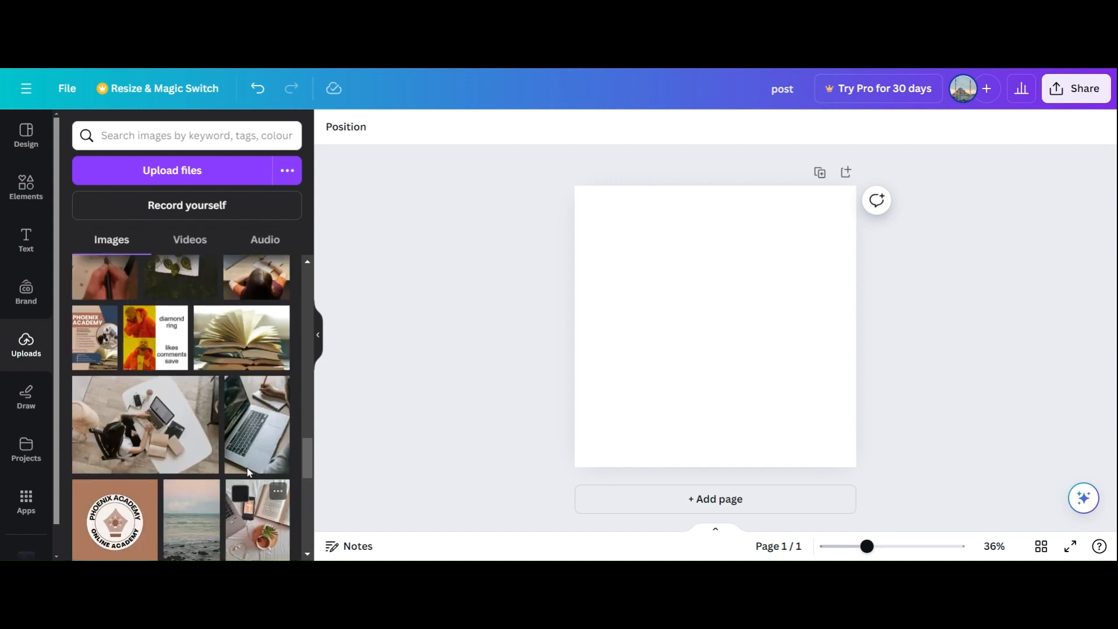
left_click(249, 519)
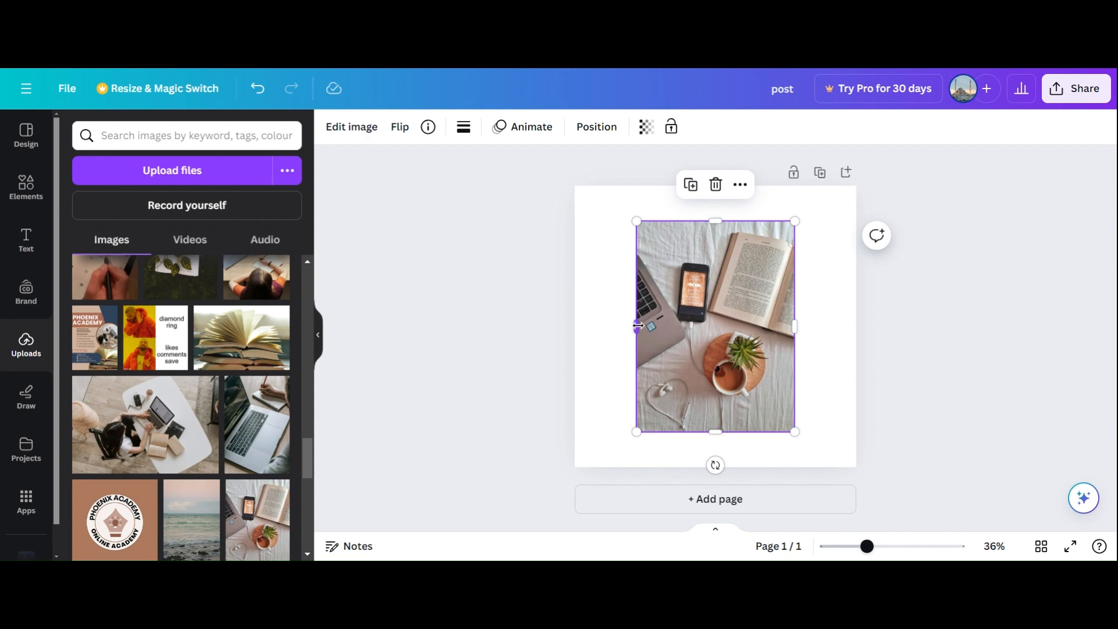
Stretch the phone and book photo on all four sides so that it fills the page.
left_click_drag(638, 326, 575, 326)
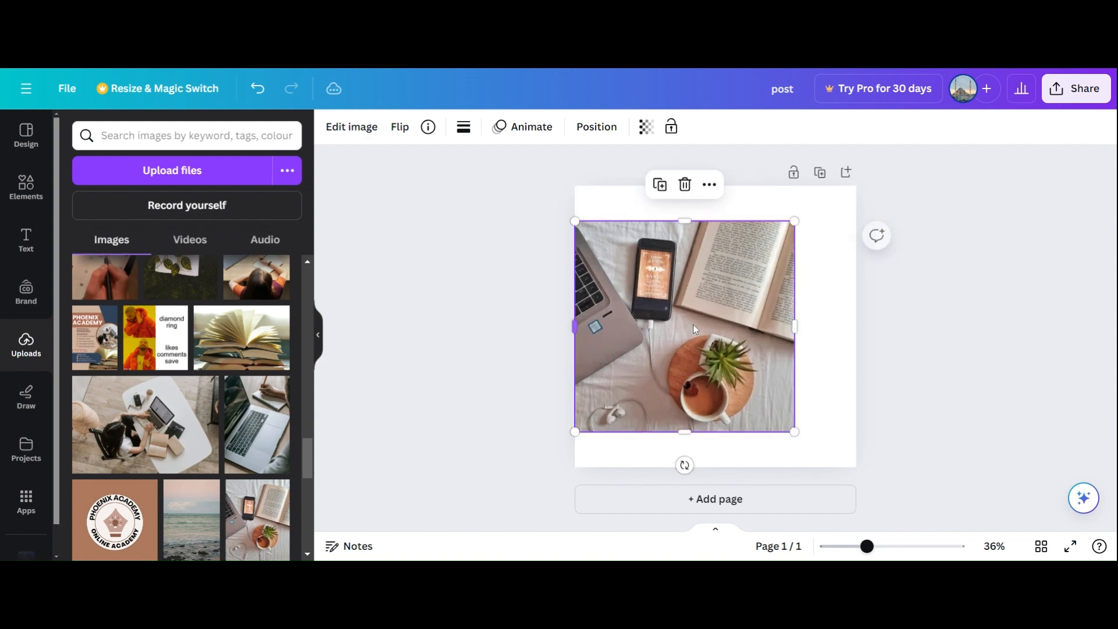
left_click_drag(794, 326, 857, 337)
left_click_drag(715, 432, 716, 467)
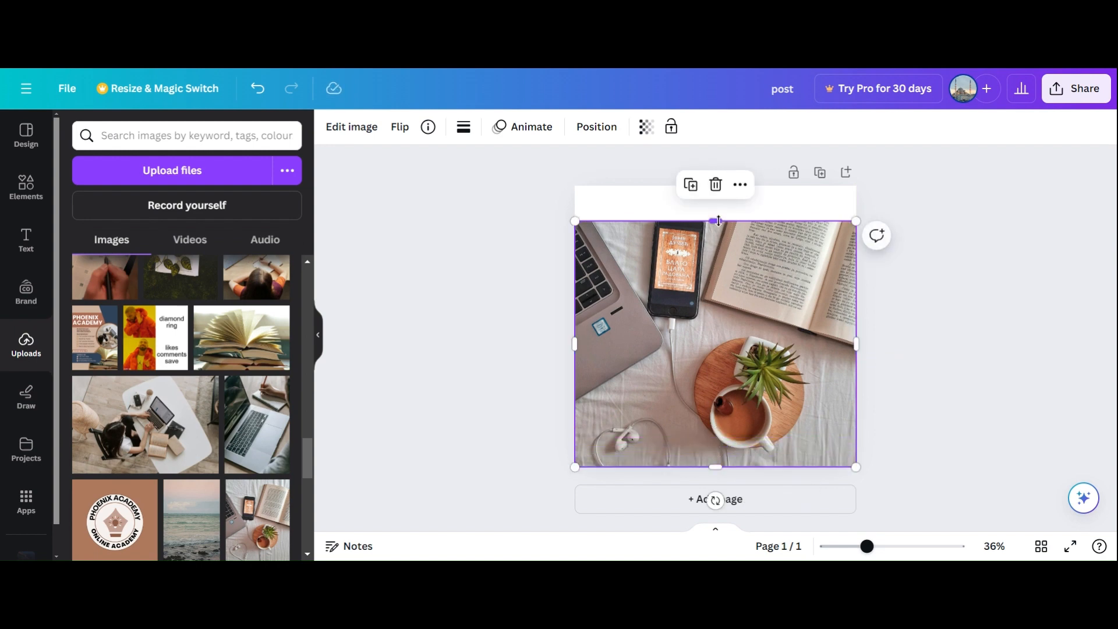
left_click_drag(718, 221, 716, 206)
left_click_drag(709, 190, 708, 186)
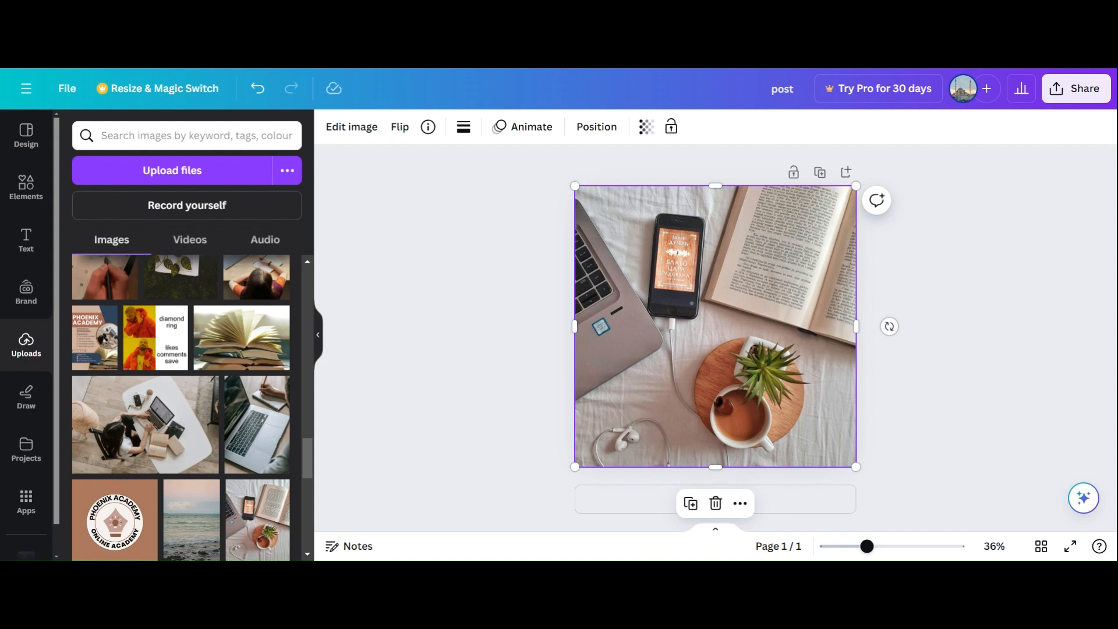
Set the transparency of the full-page photo to 39.
scroll(305, 320, "up", 10)
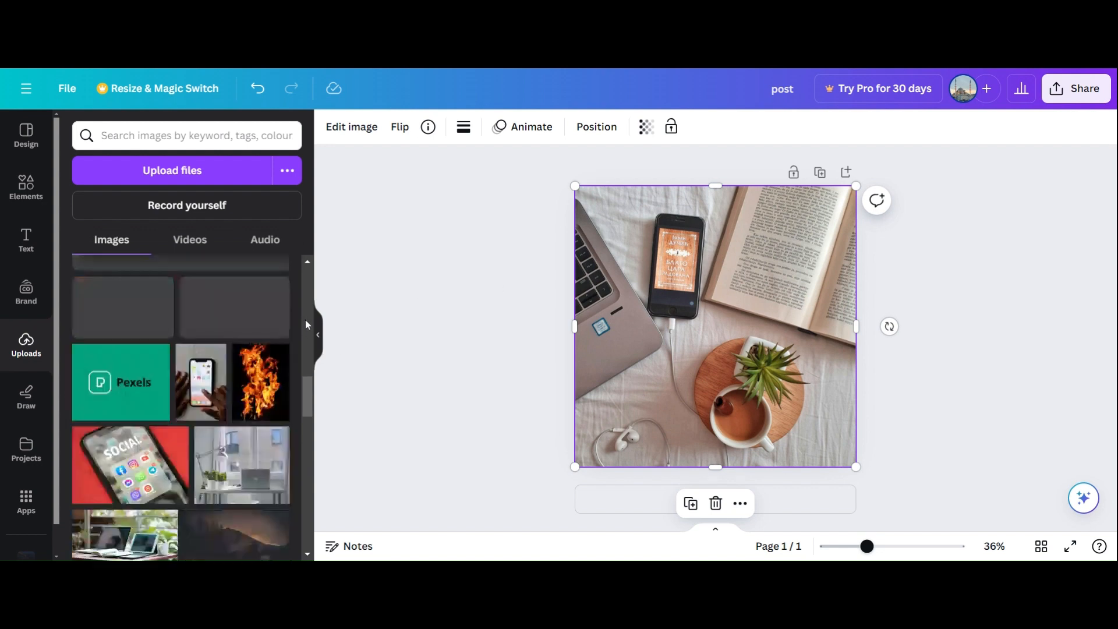
scroll(303, 273, "up", 10)
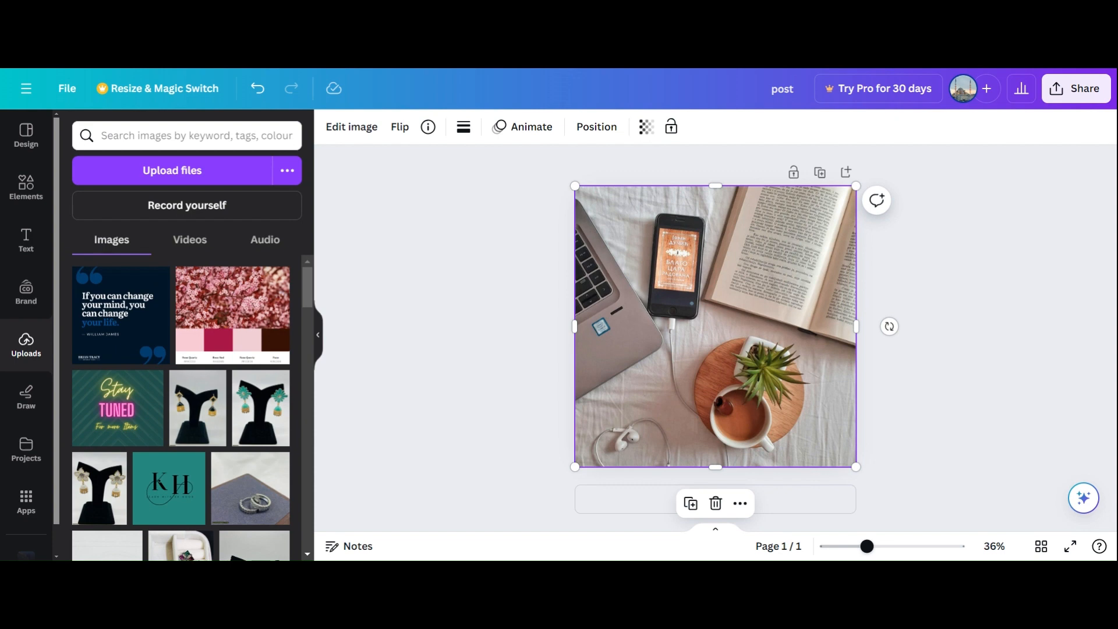
left_click(646, 127)
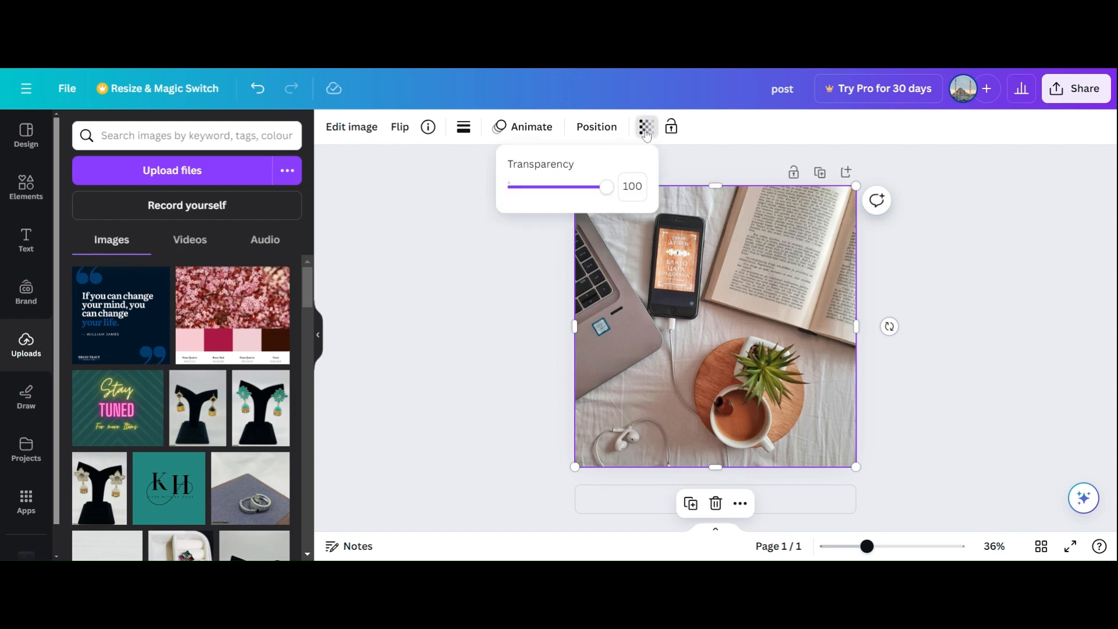
left_click(586, 187)
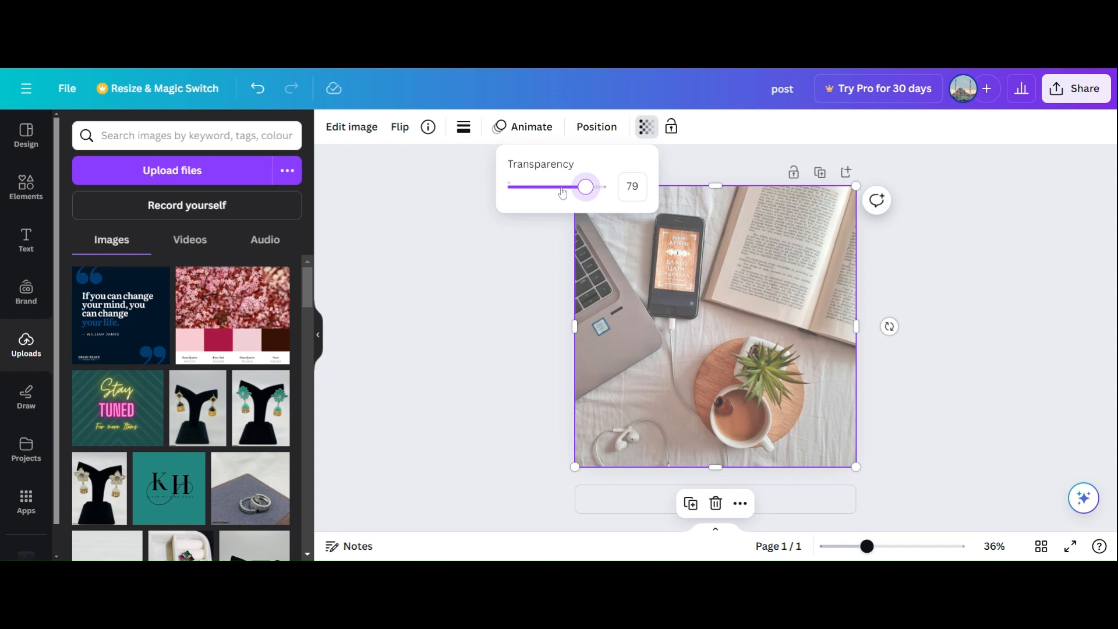
left_click(560, 187)
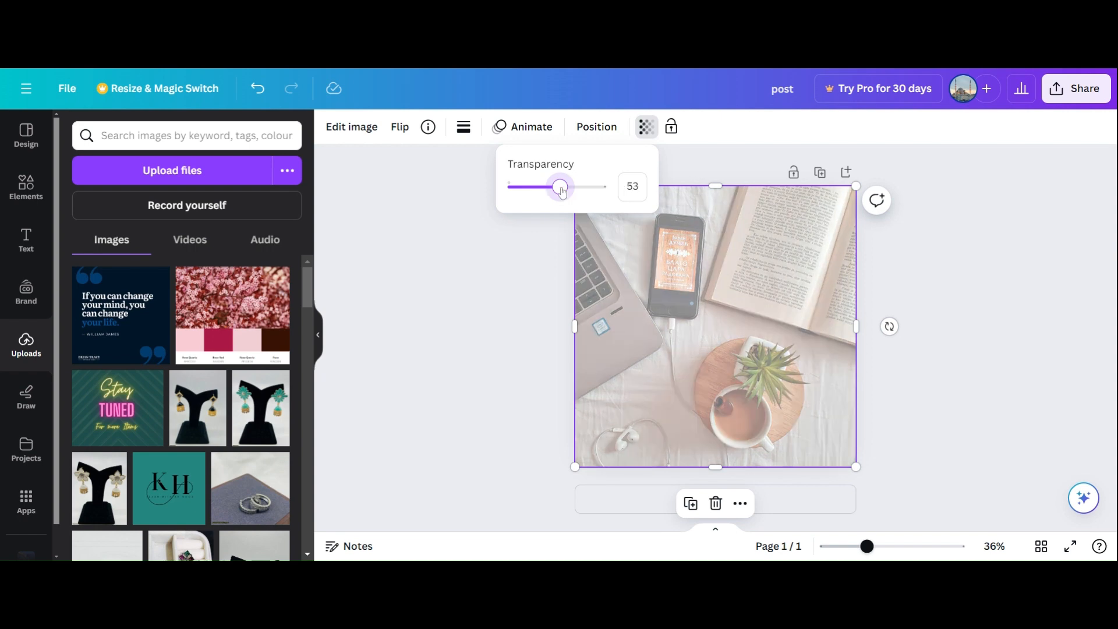
left_click(547, 187)
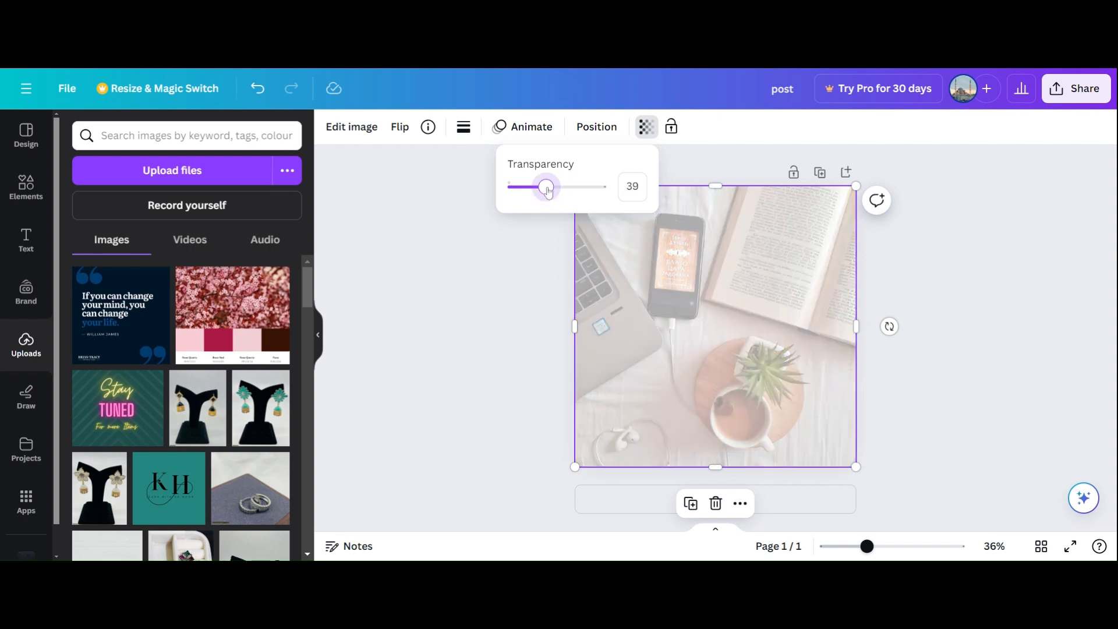
Try transparency levels between 17 and 53 on the full-page photo and settle on a medium fade.
left_click(525, 188)
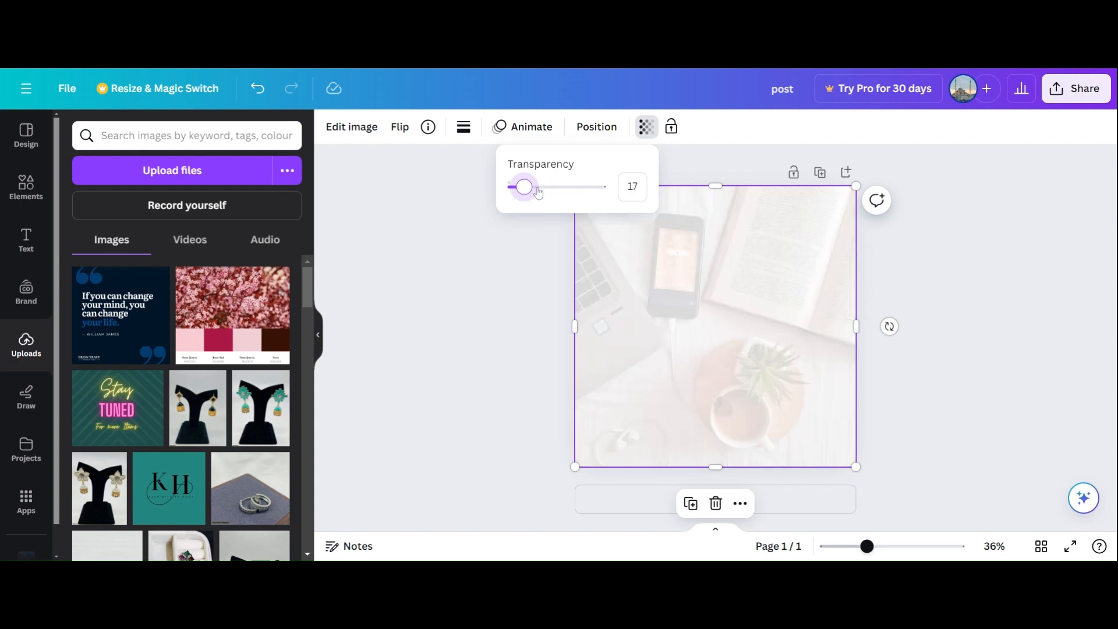
left_click(536, 187)
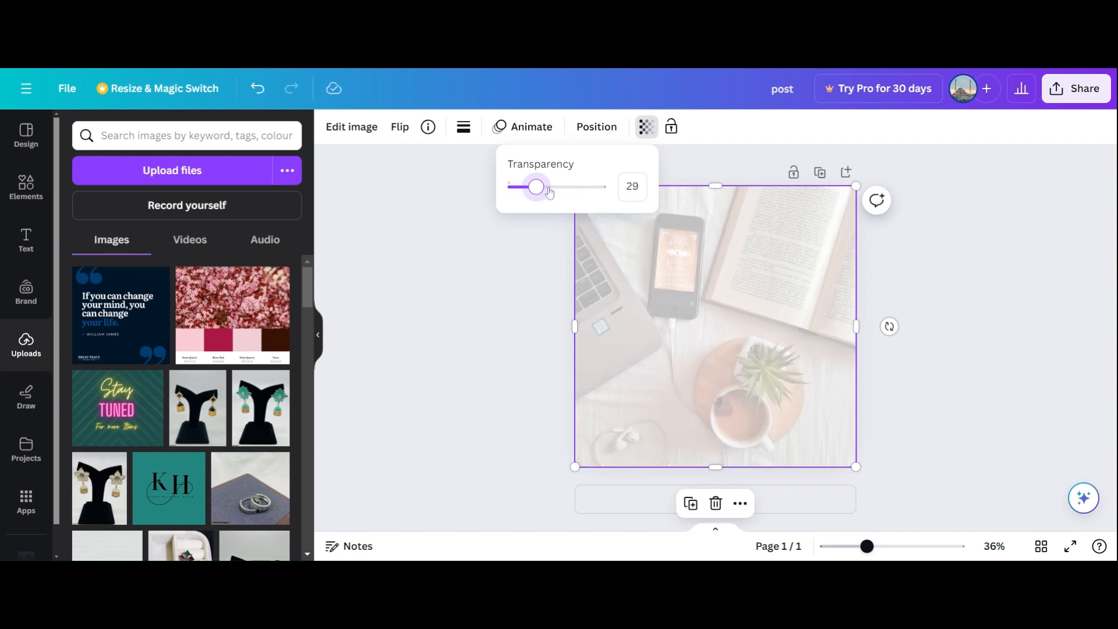
left_click(548, 187)
left_click(561, 188)
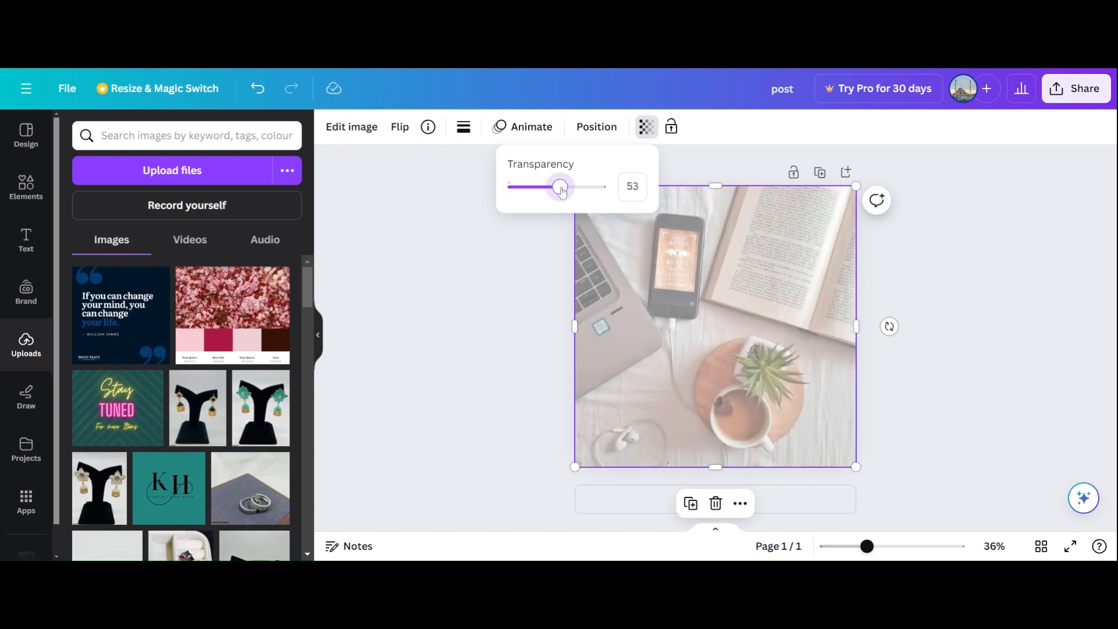
left_click_drag(561, 189, 552, 190)
left_click(759, 393)
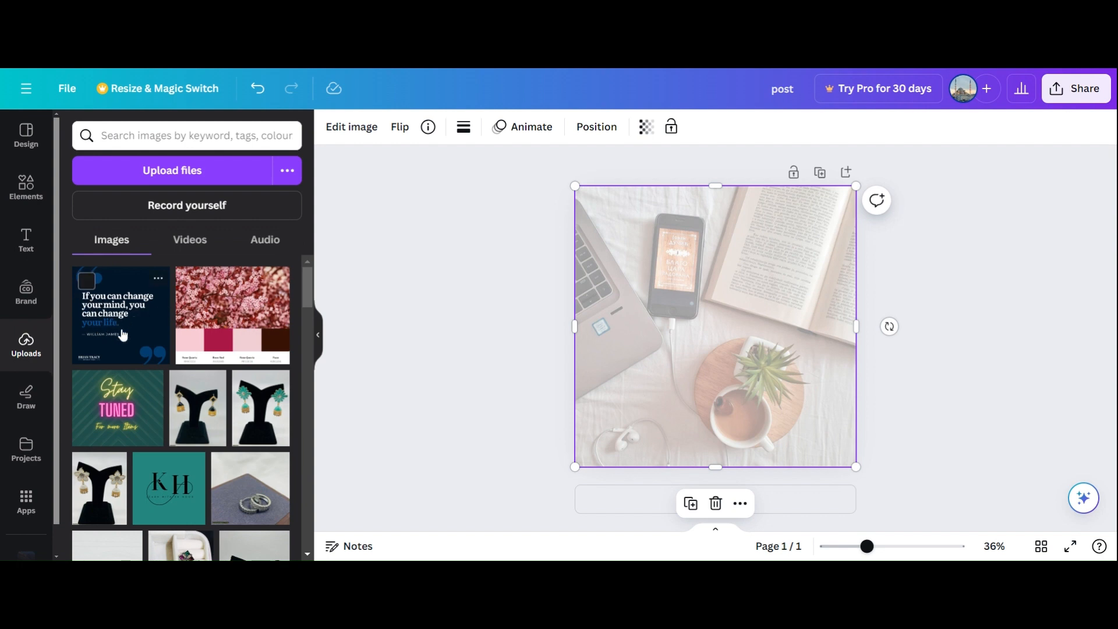
Add a plain text box over the faded photo and set its font size to 47.
left_click(37, 243)
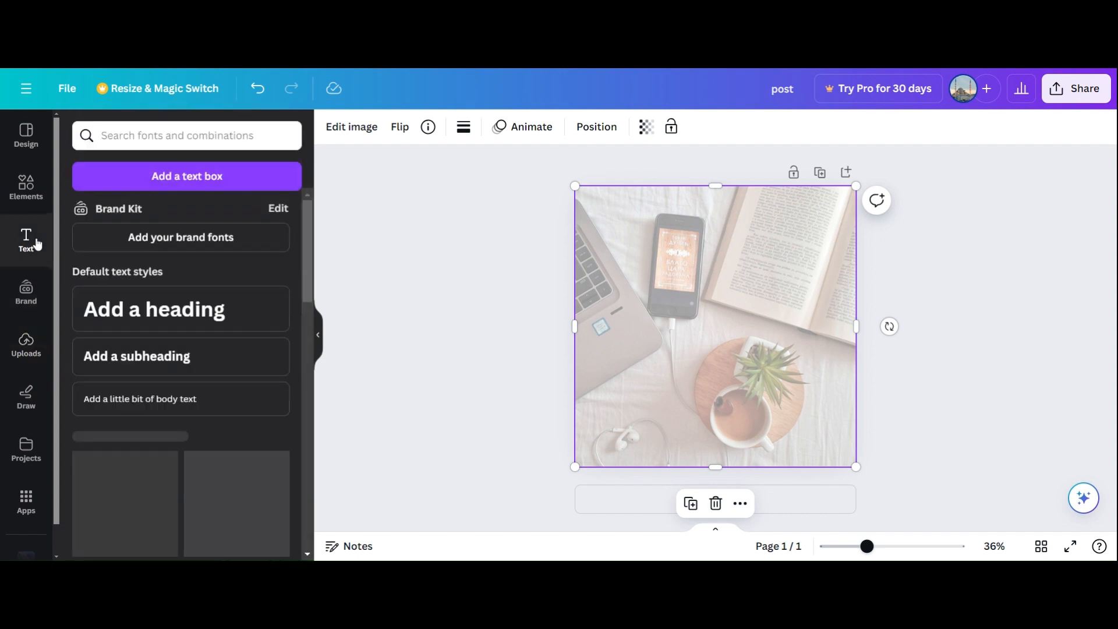
left_click(175, 181)
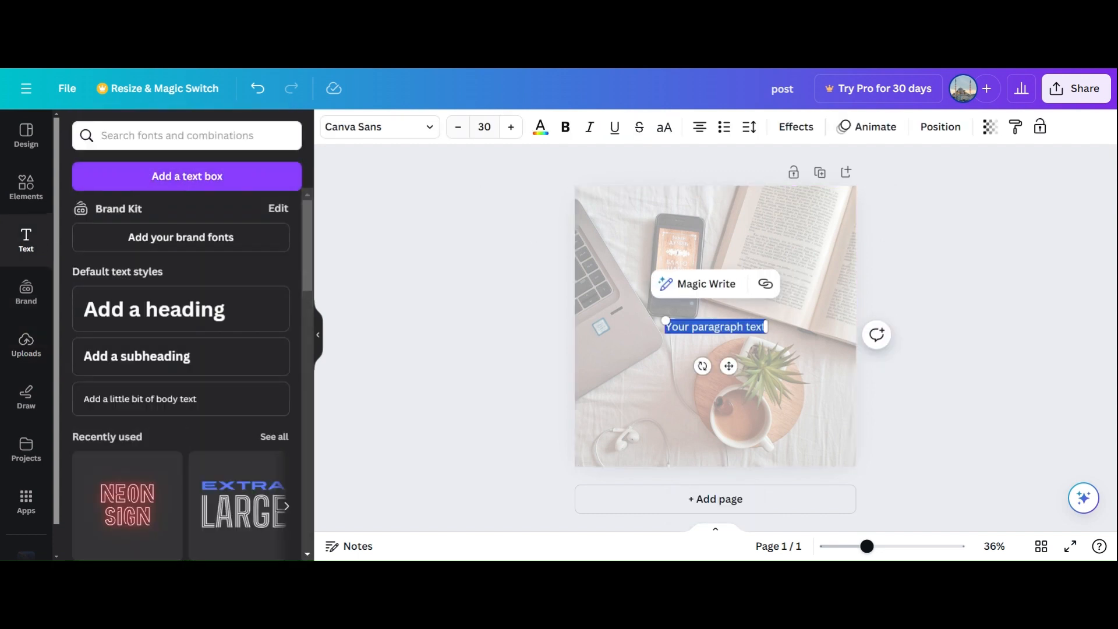
left_click(483, 126)
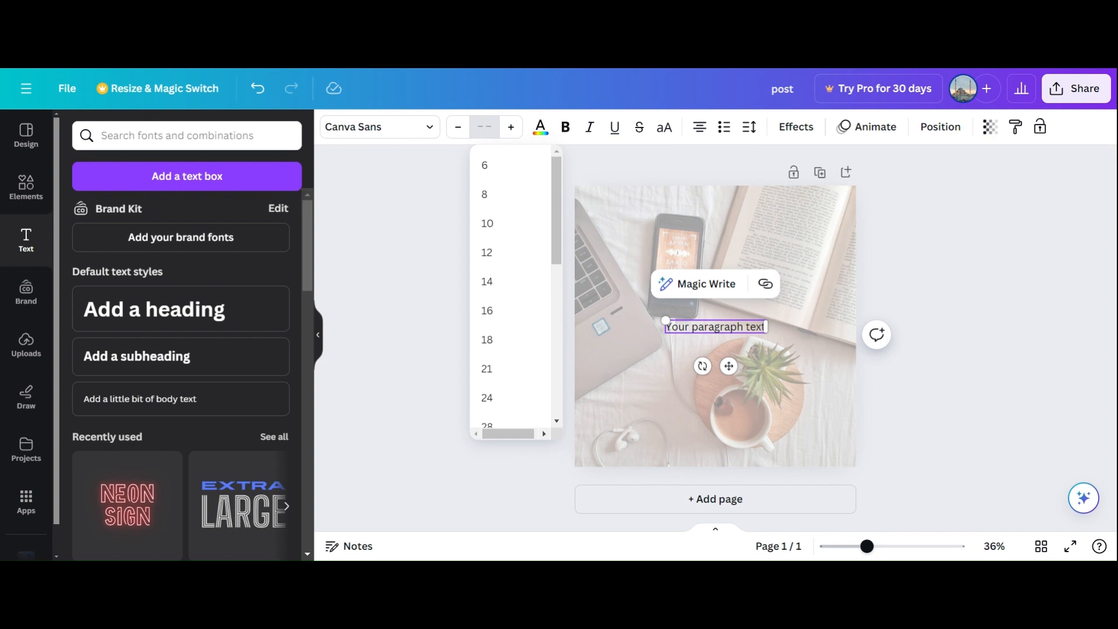
type("47")
key("Return")
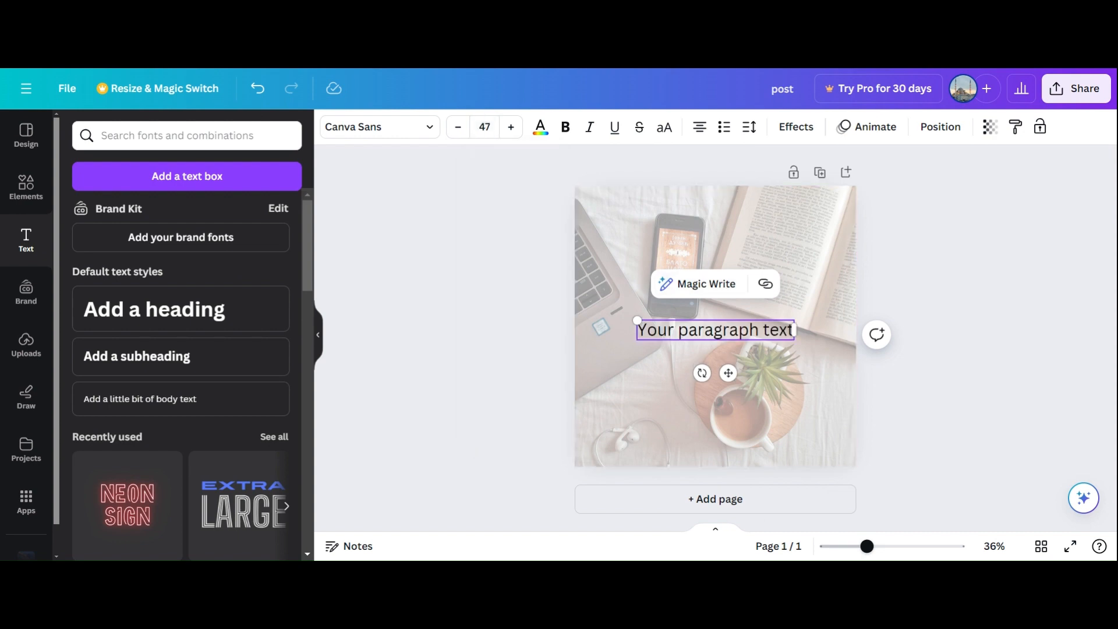
Clear all the placeholder paragraph text from the new text box.
left_click(721, 330)
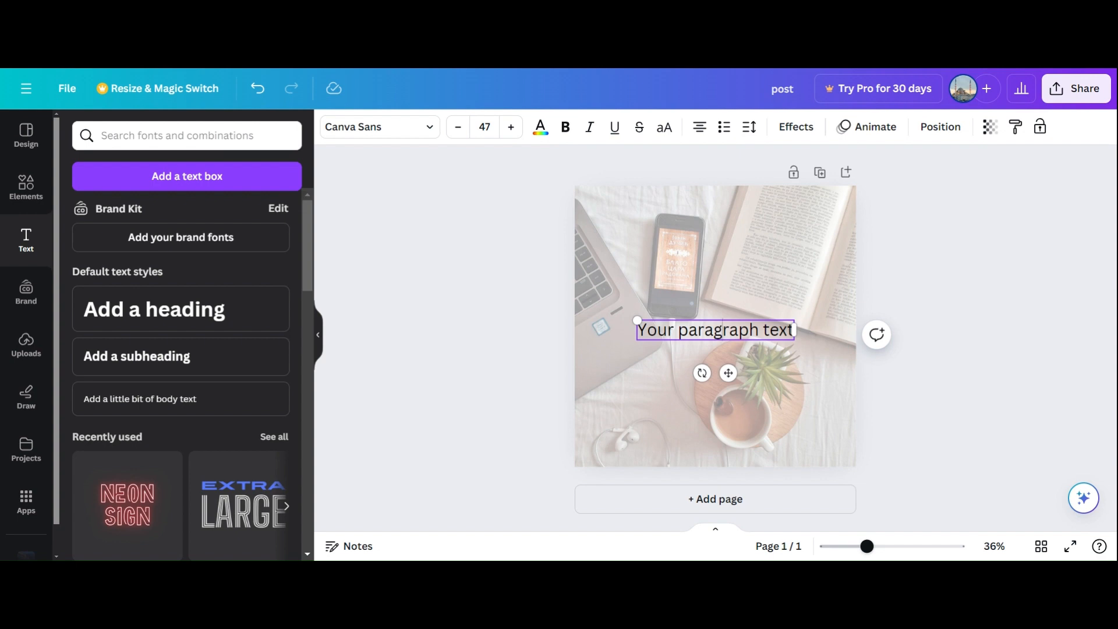
left_click_drag(789, 330, 636, 333)
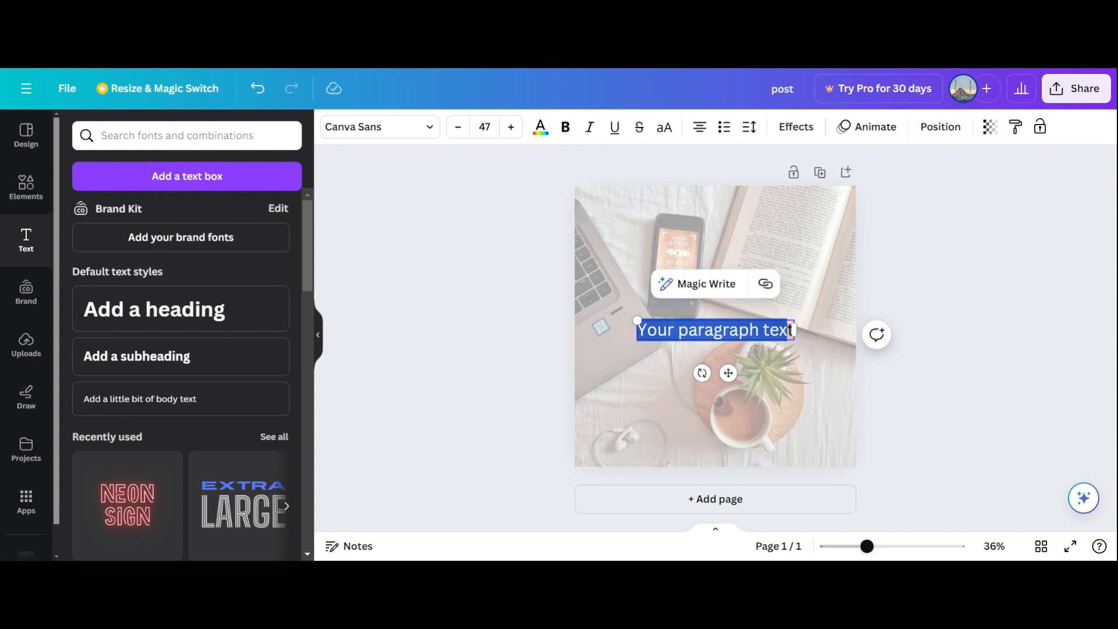
left_click(678, 330)
key("BackSpace")
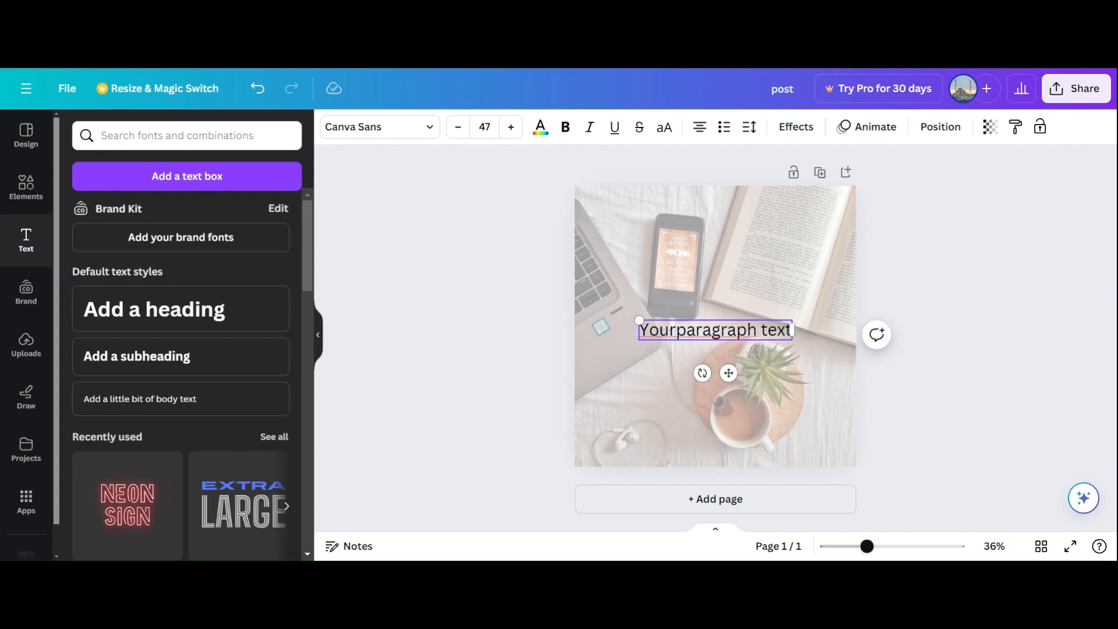
double_click(677, 330)
key("ctrl+a")
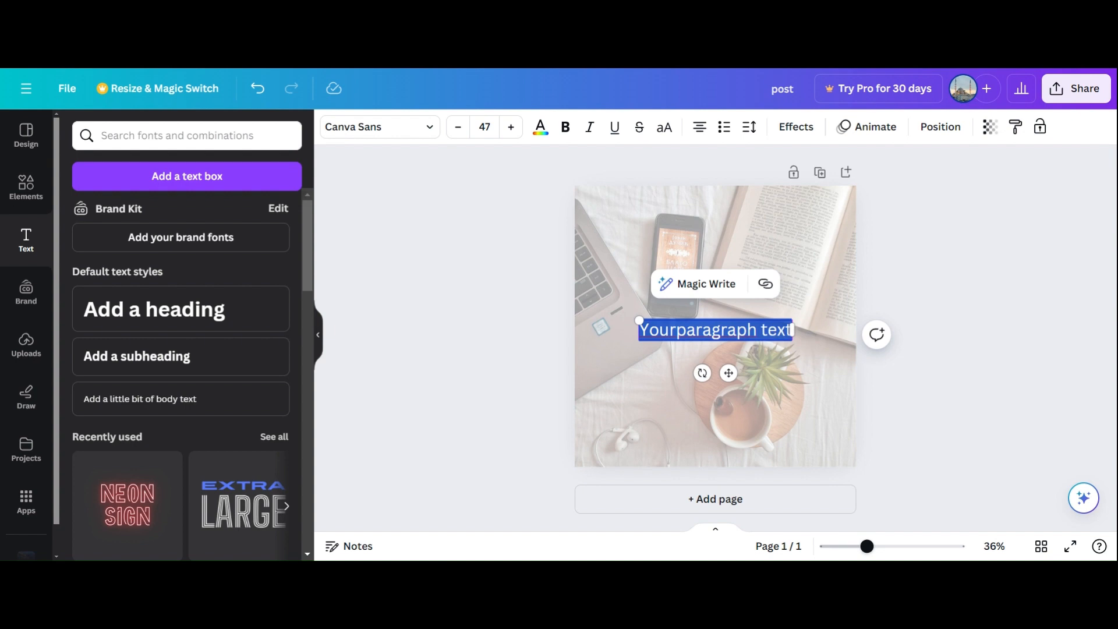
key("BackSpace")
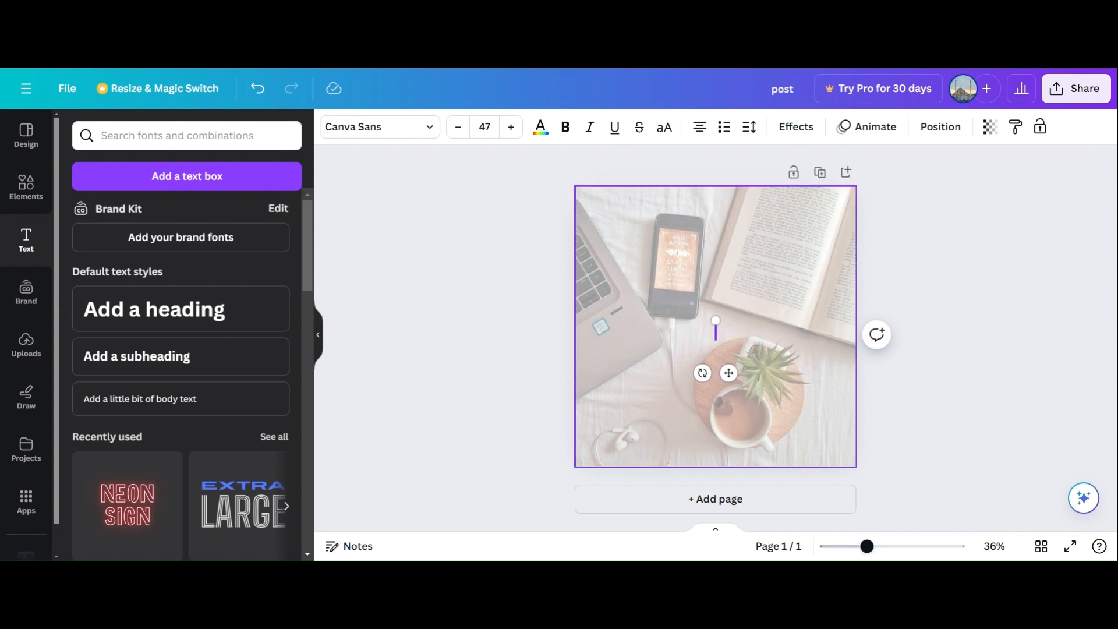
Write the quote "If you can change your mind, you can change your life." in the empty text box.
type("If you")
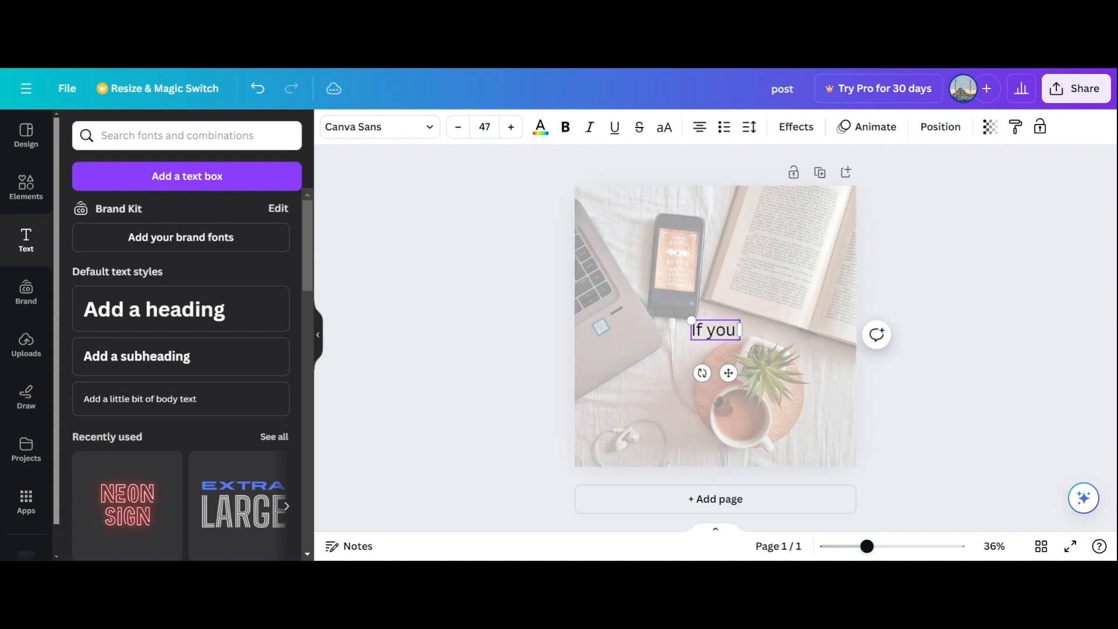
type(" can cahn")
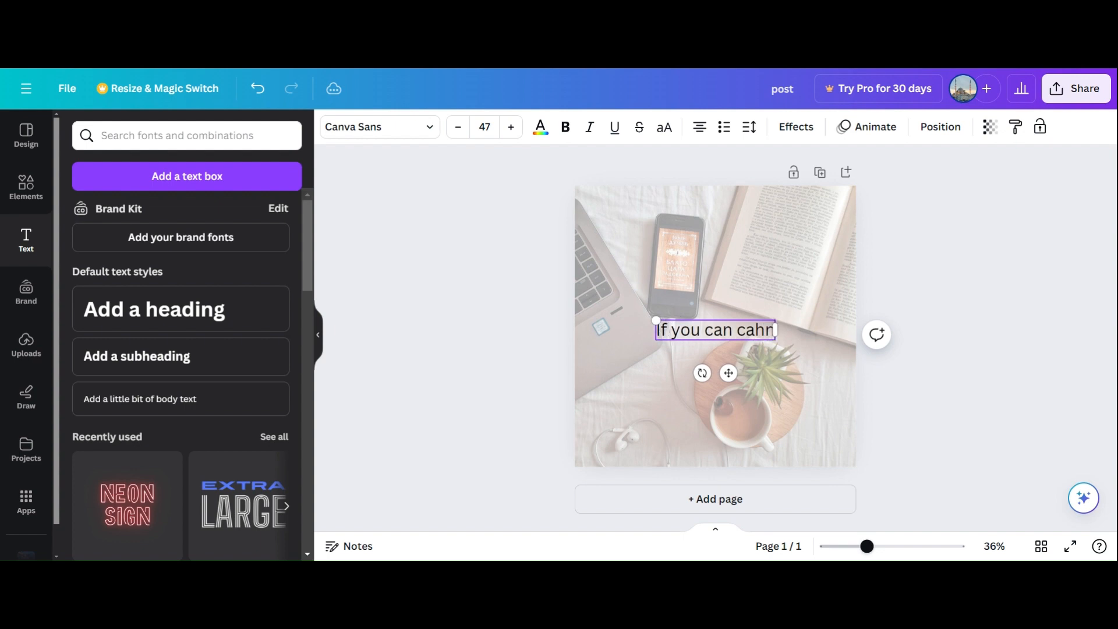
type("ge your")
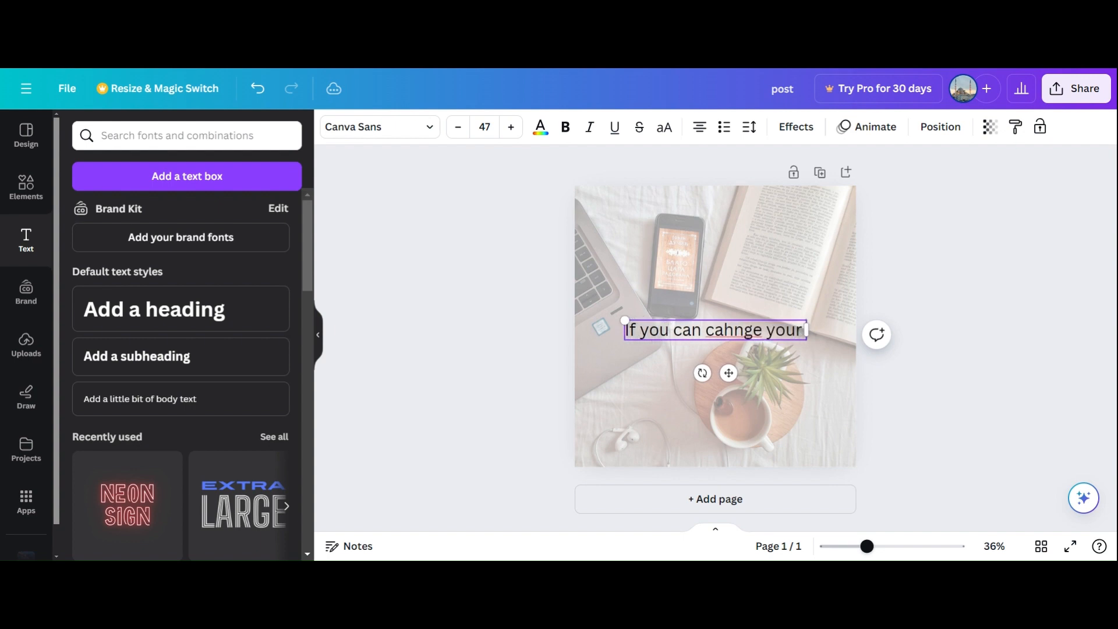
type(" mind,")
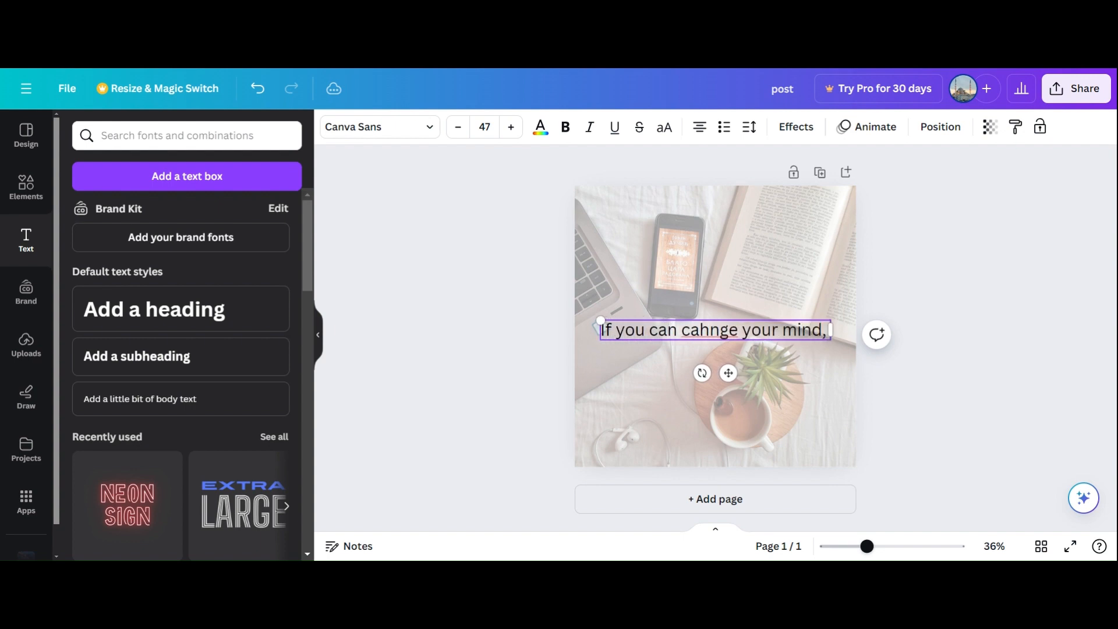
type(" you can ")
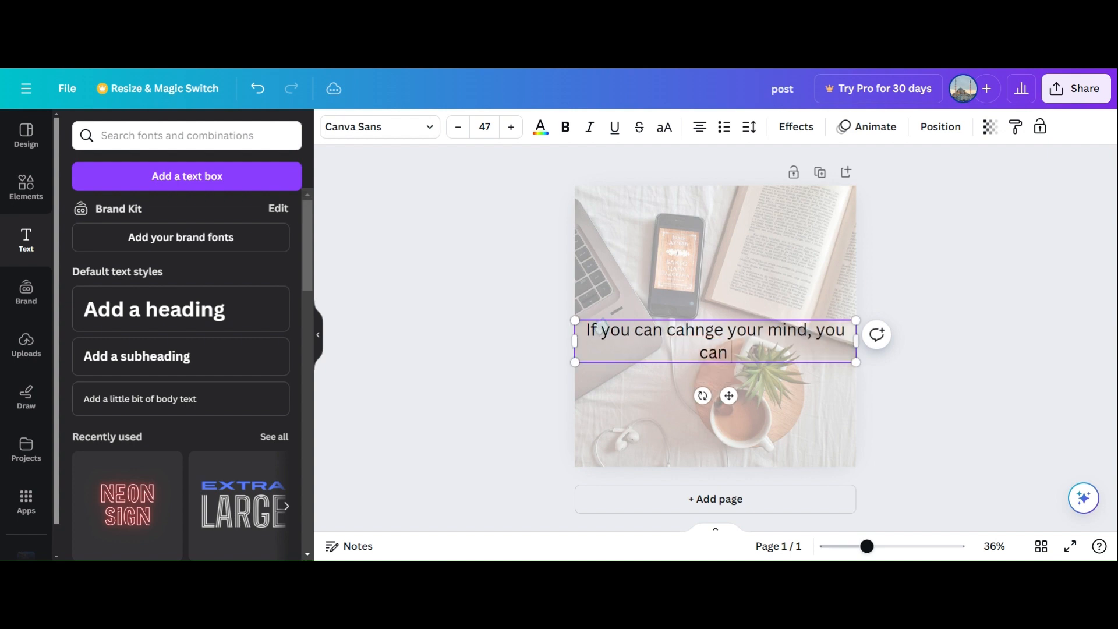
type("change")
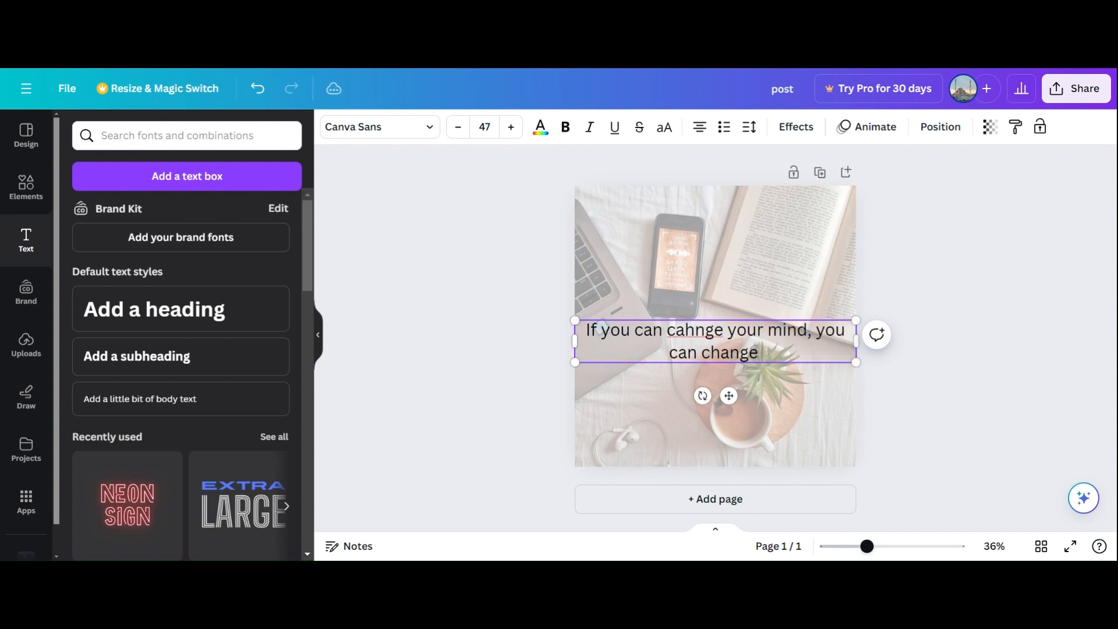
type(" your life")
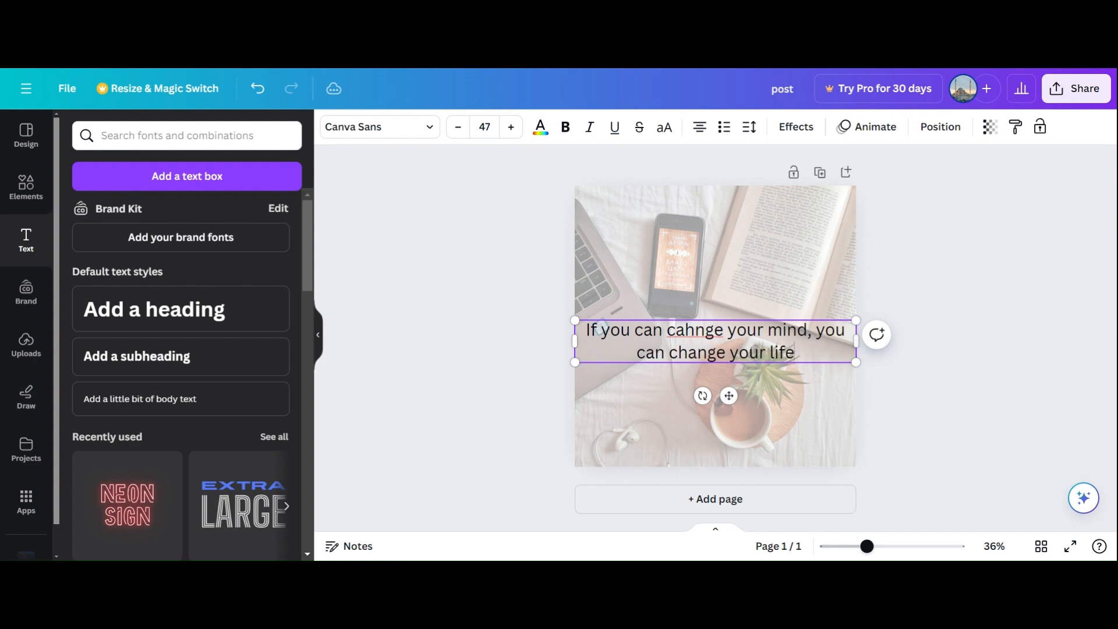
type(".")
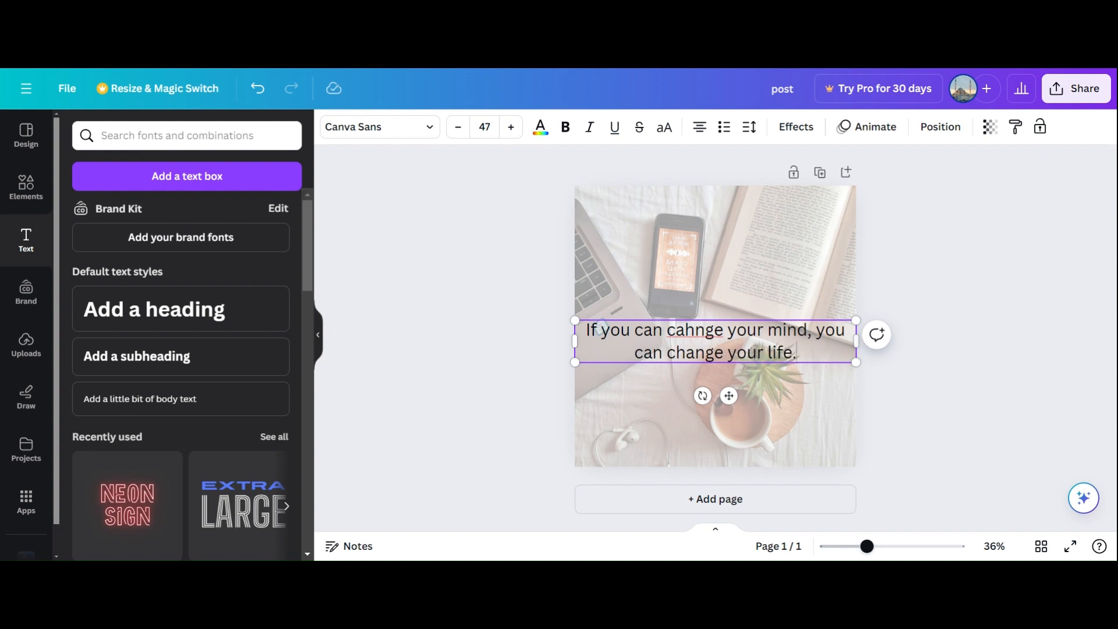
Correct the misspelled word "cahnge" to "change" in the quote and leave text editing.
double_click(691, 335)
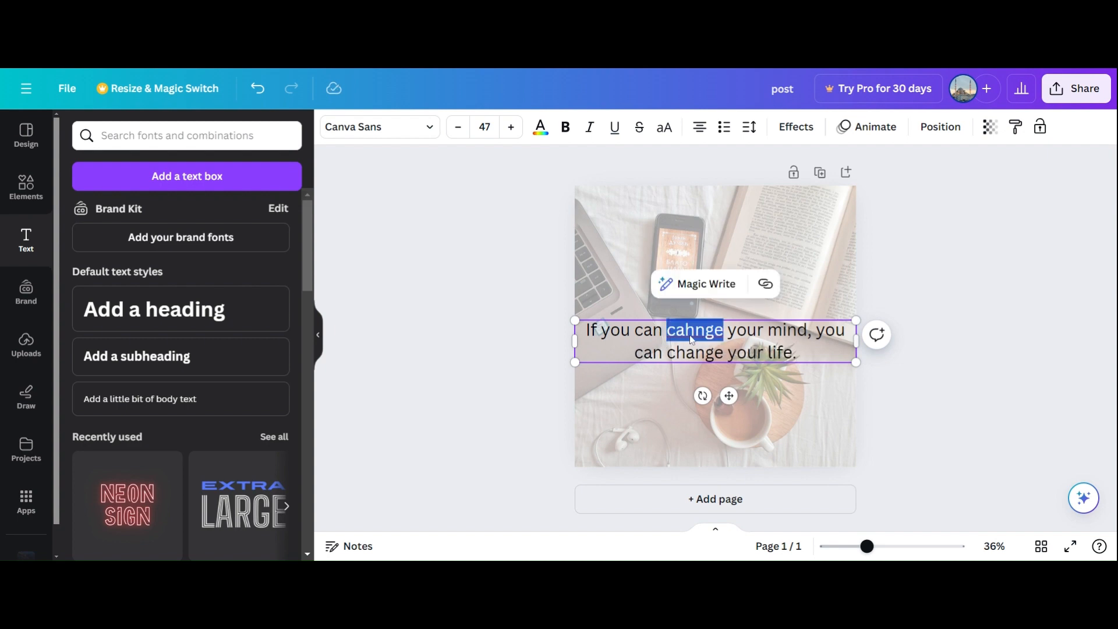
type("change")
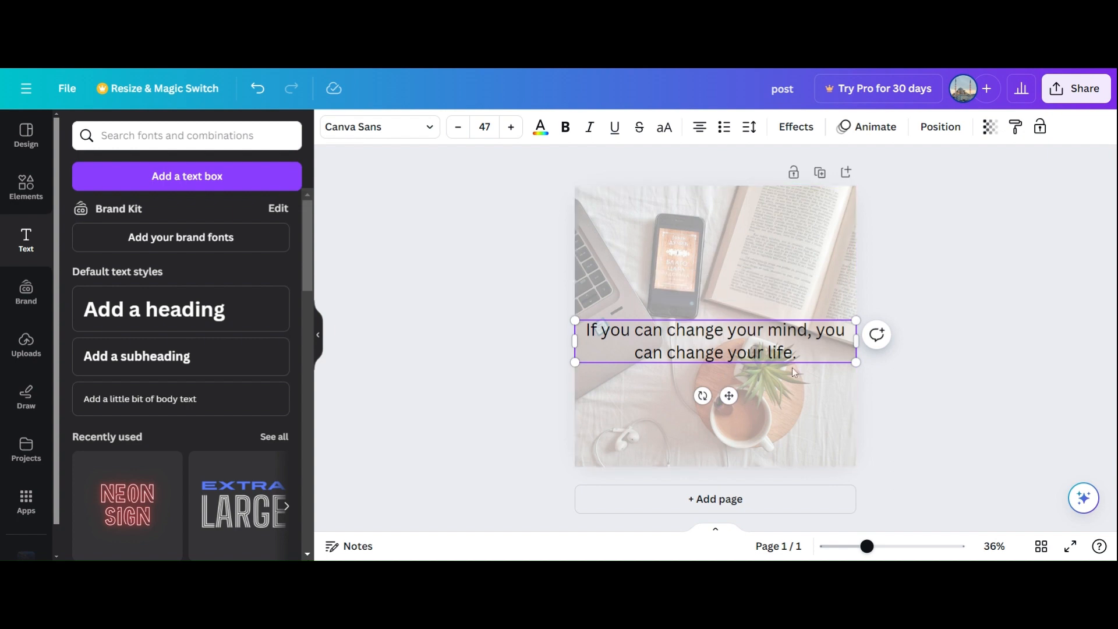
left_click(834, 427)
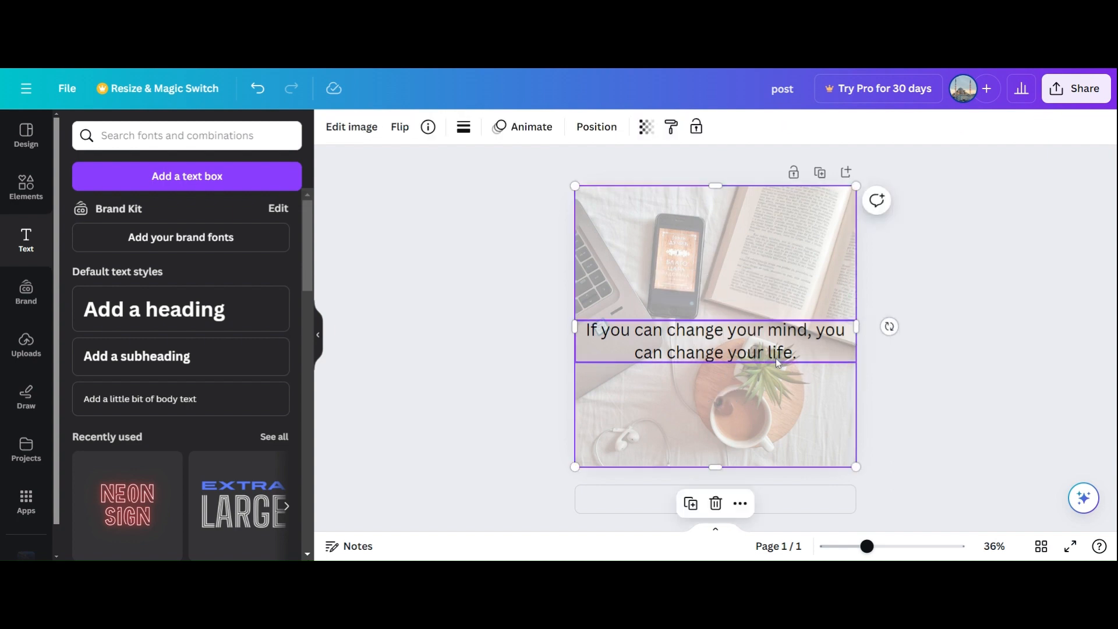
Move the quote straight up into the upper half of the page, across the phone in the photo.
left_click_drag(775, 358, 775, 304)
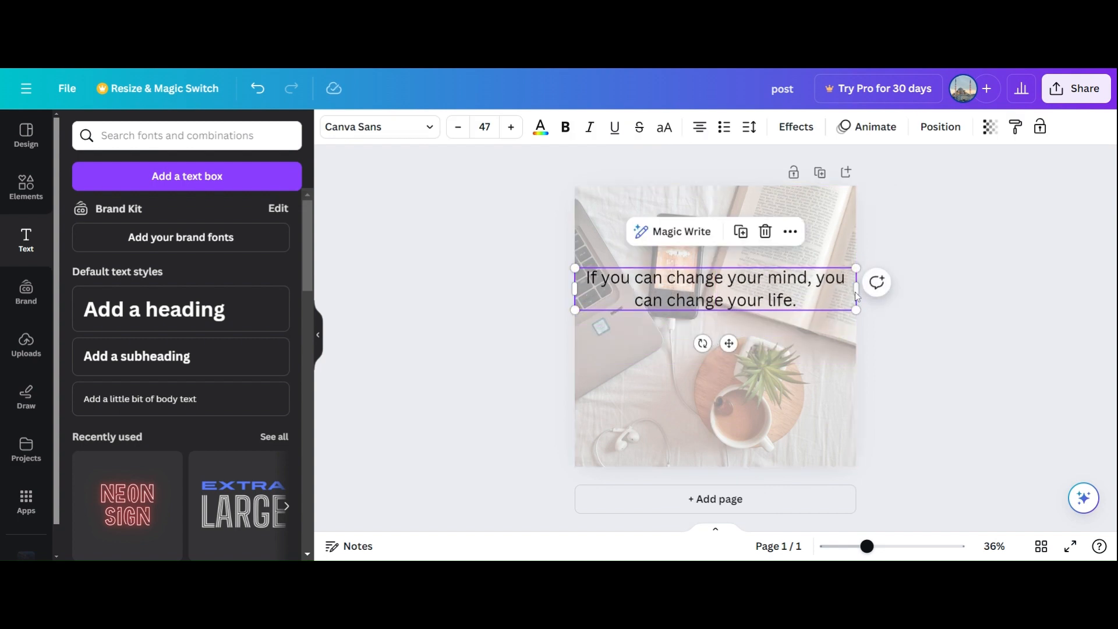
left_click(834, 301)
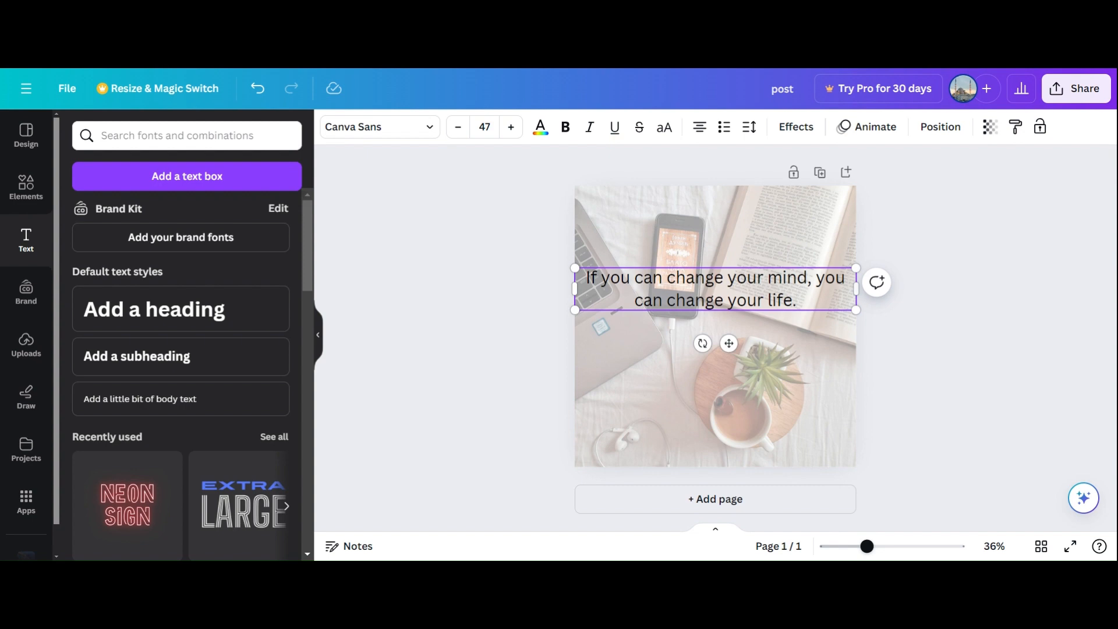
left_click(816, 379)
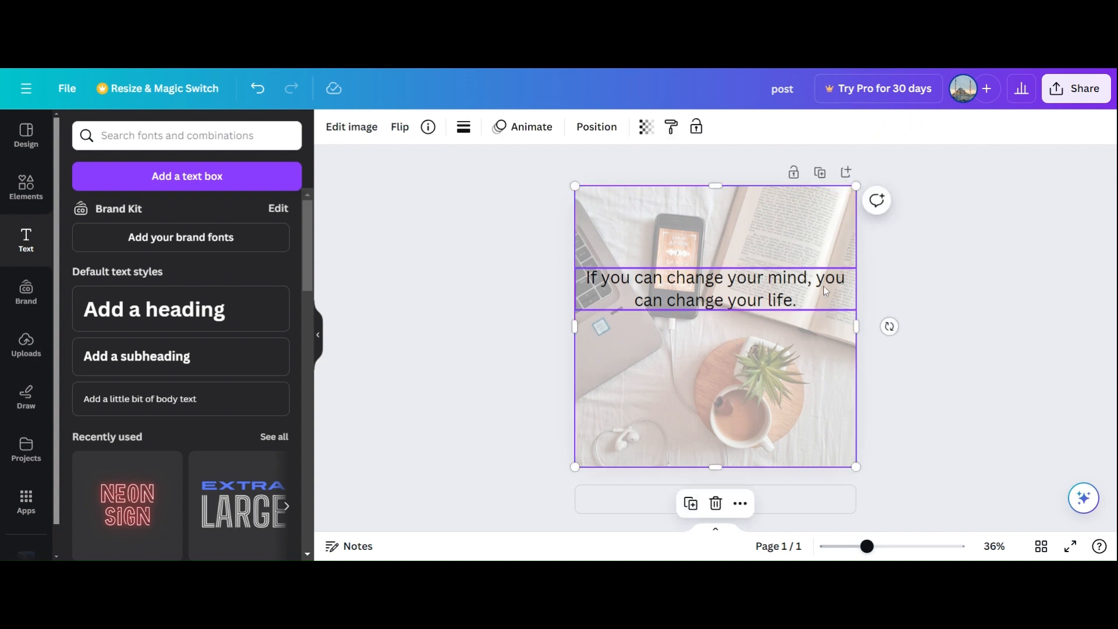
Narrow the quote's text box from both sides so that the text wraps onto three lines.
left_click(823, 286)
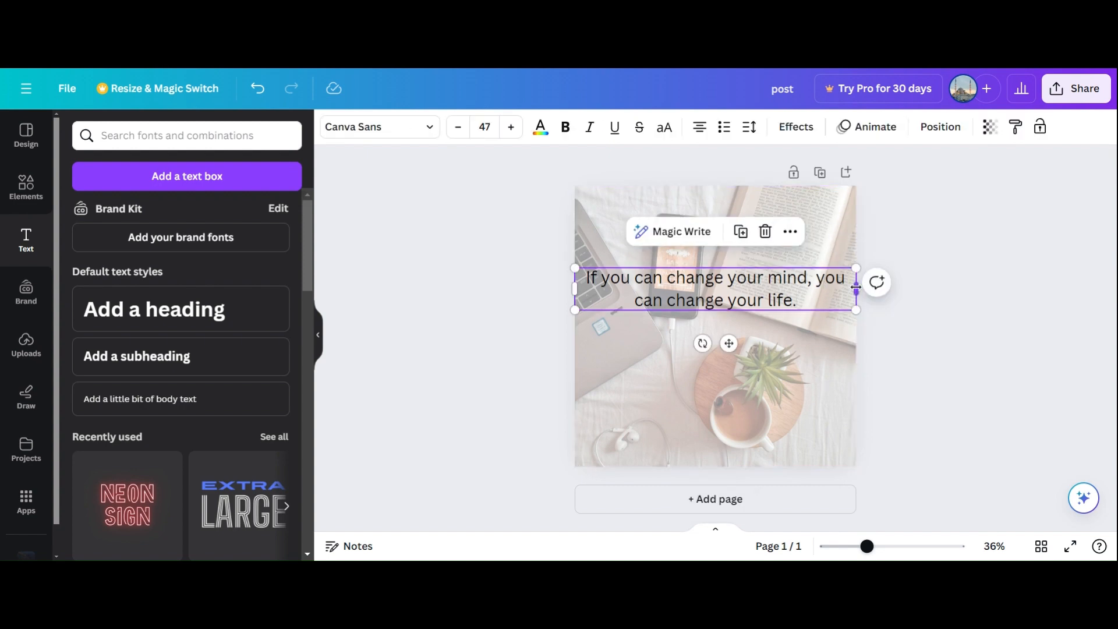
left_click_drag(855, 286, 800, 366)
left_click_drag(575, 301, 627, 309)
mouse_move(720, 321)
left_mouse_down()
mouse_move(730, 342)
mouse_move(723, 311)
left_mouse_up()
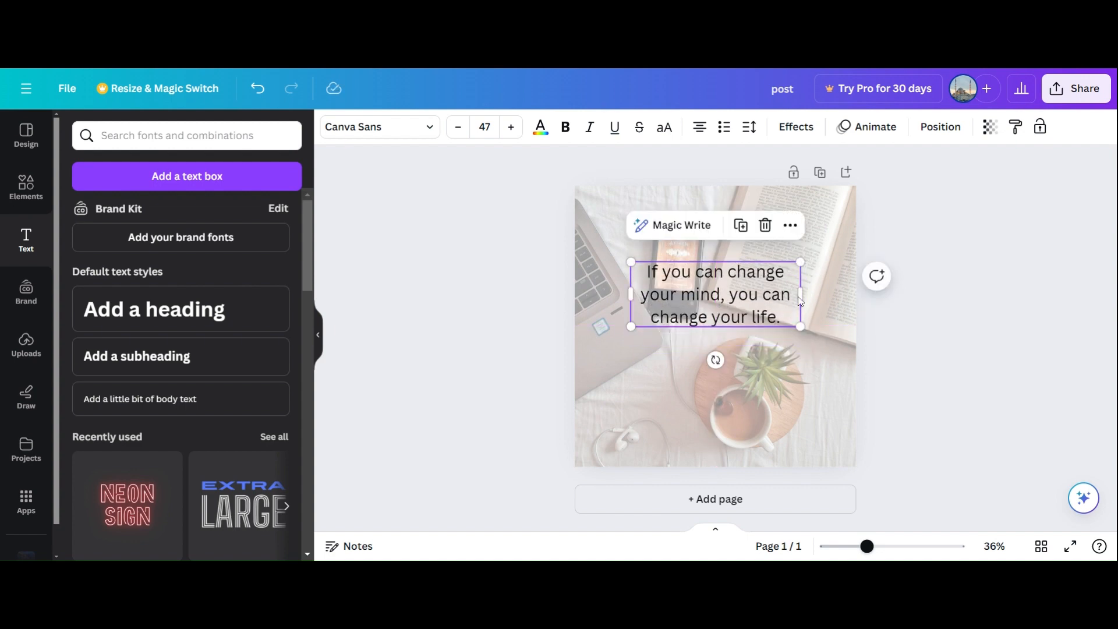
left_click_drag(799, 296, 820, 296)
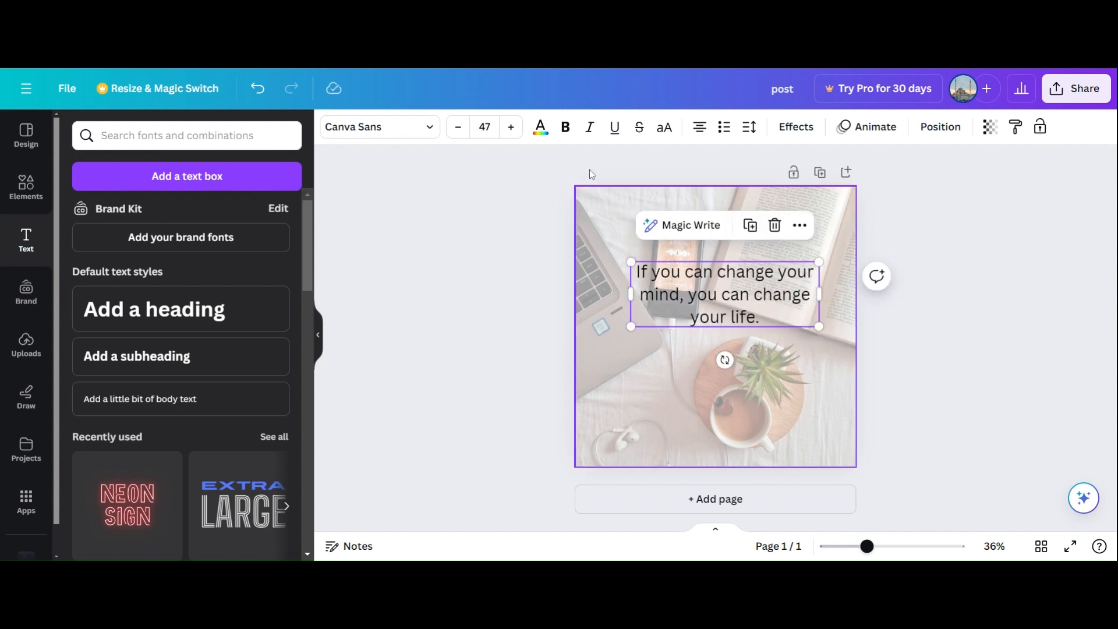
Increase the quote's font size step by step to 60.
left_click(511, 128)
left_click(511, 127)
triple_click(512, 132)
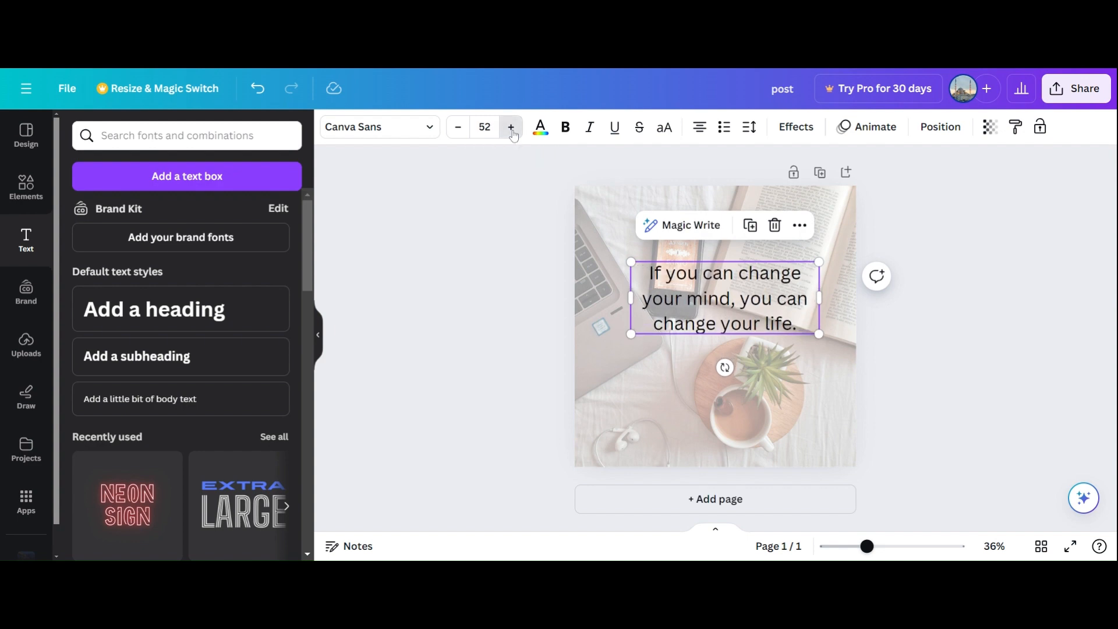
double_click(512, 131)
triple_click(512, 131)
triple_click(511, 132)
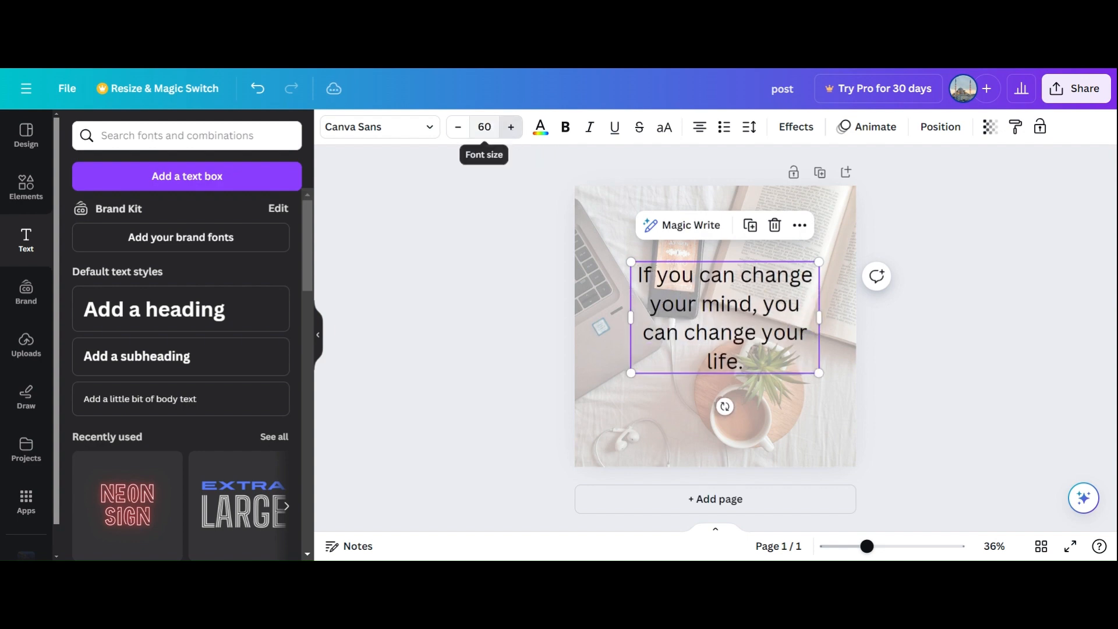
Set the quote's font size to 70 and move the text box up to near the middle of the page.
left_click(484, 127)
key("BackSpace")
type("70")
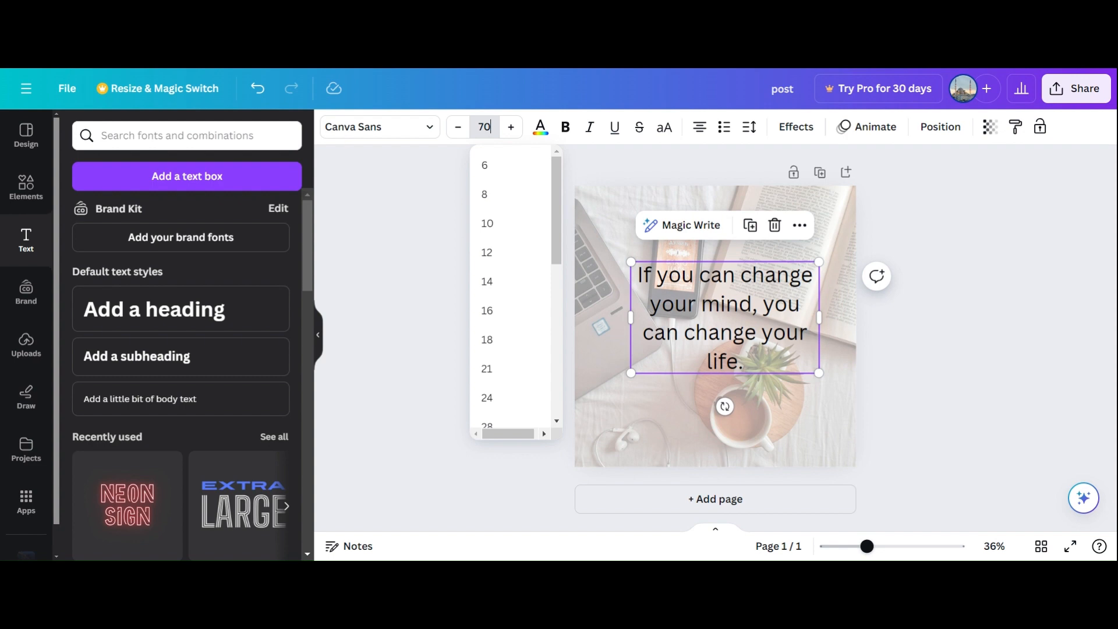
key("Return")
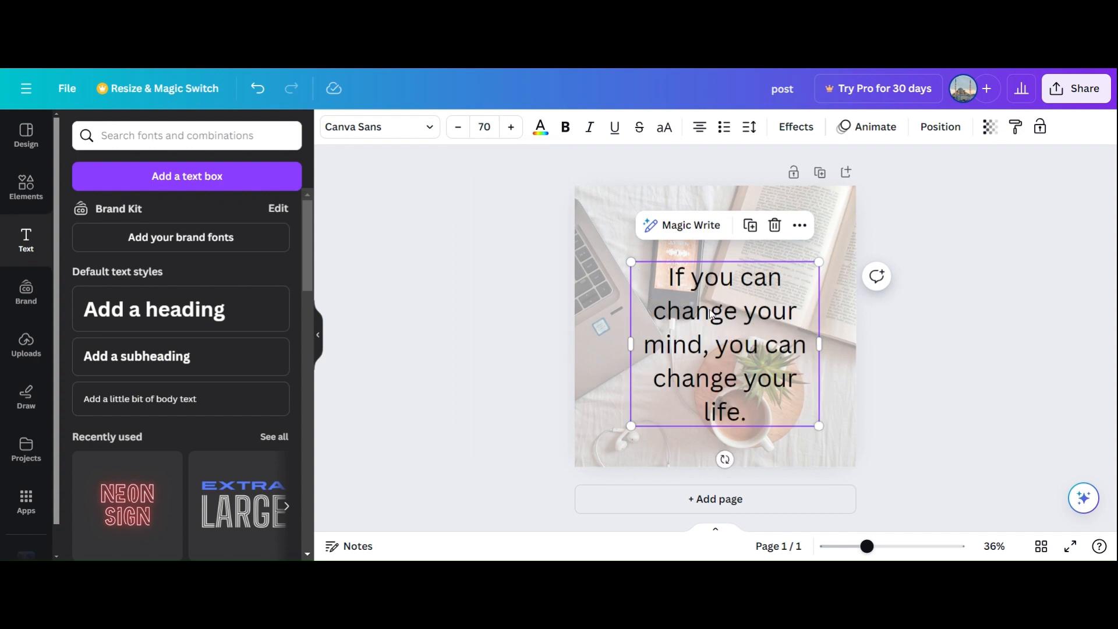
left_click_drag(725, 312, 719, 285)
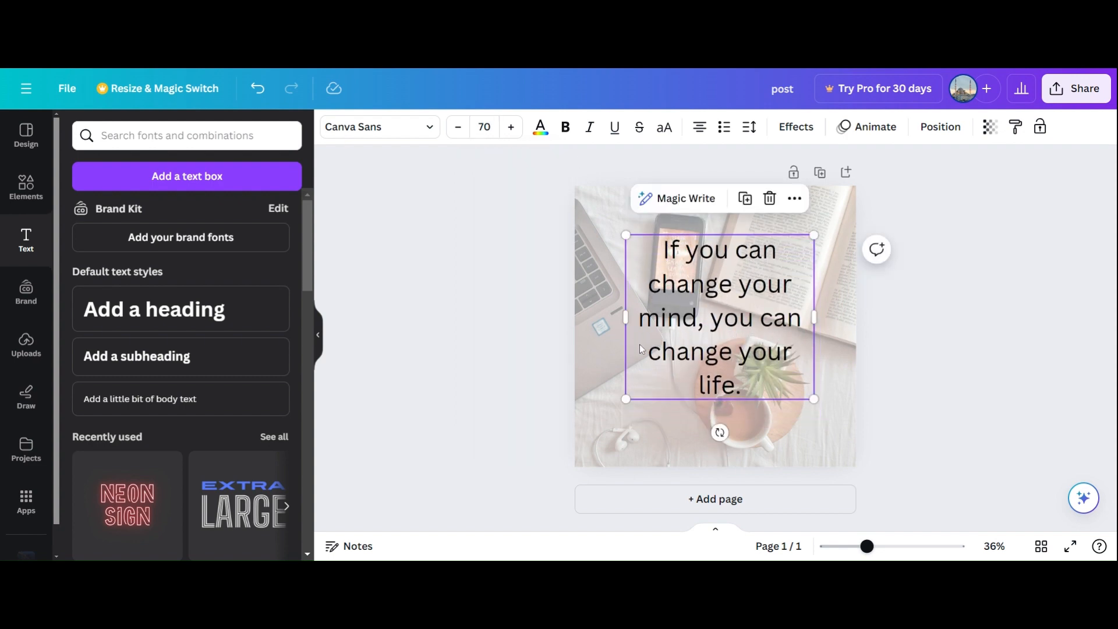
Widen the quote's text box on both sides to wrap onto three lines and move it slightly down the page.
left_click_drag(626, 317, 594, 320)
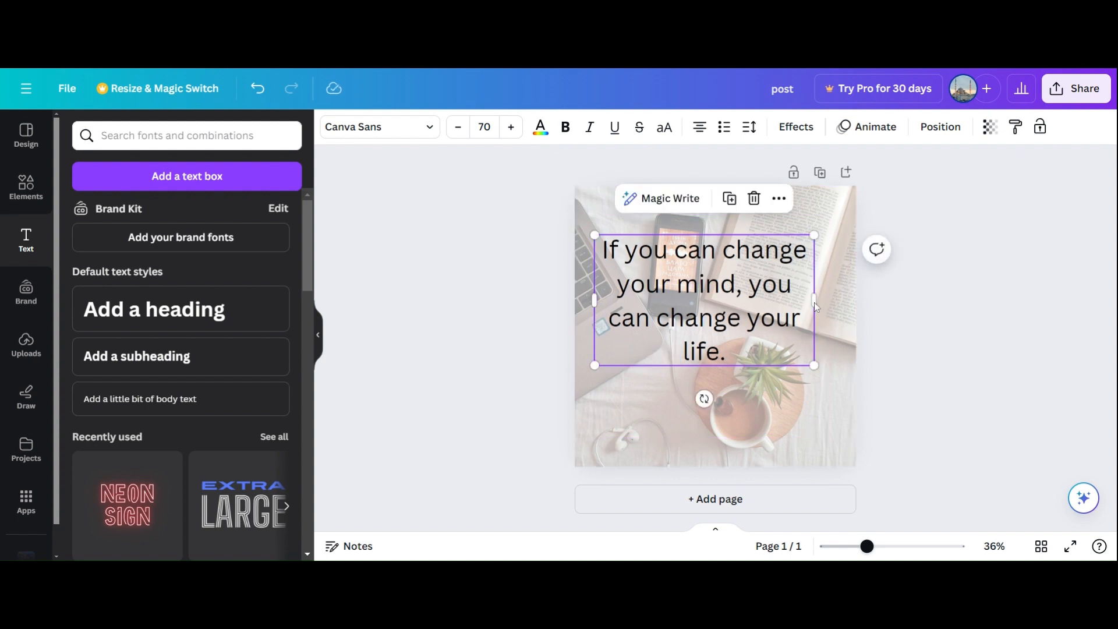
left_click_drag(813, 302, 842, 307)
left_click_drag(771, 306, 773, 329)
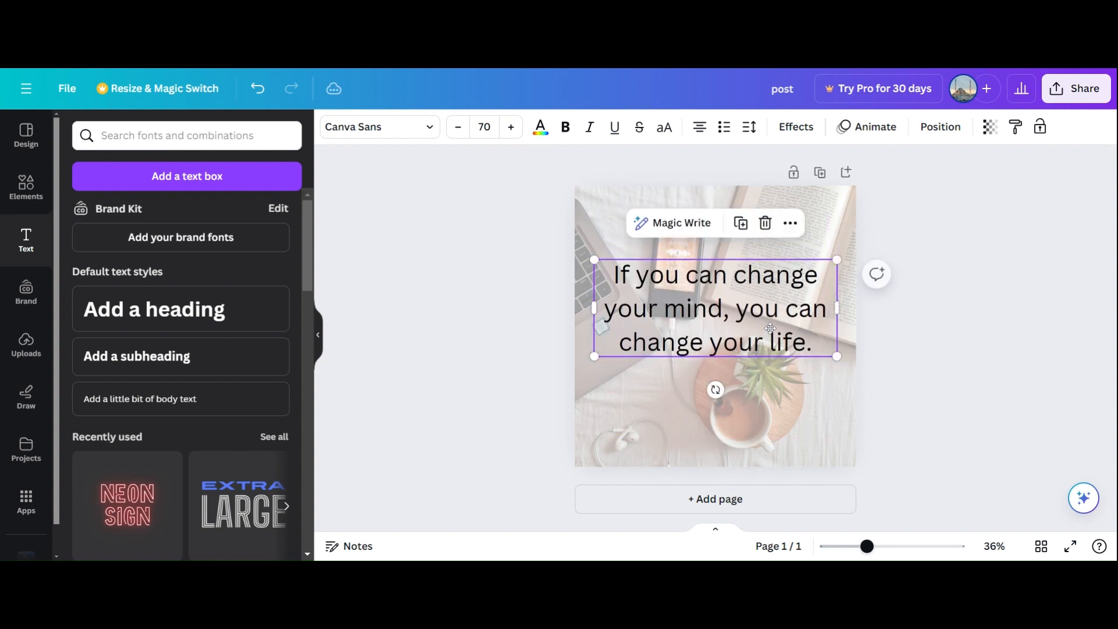
Change the font of the whole quote text to Cooper Hewitt.
left_click(616, 278)
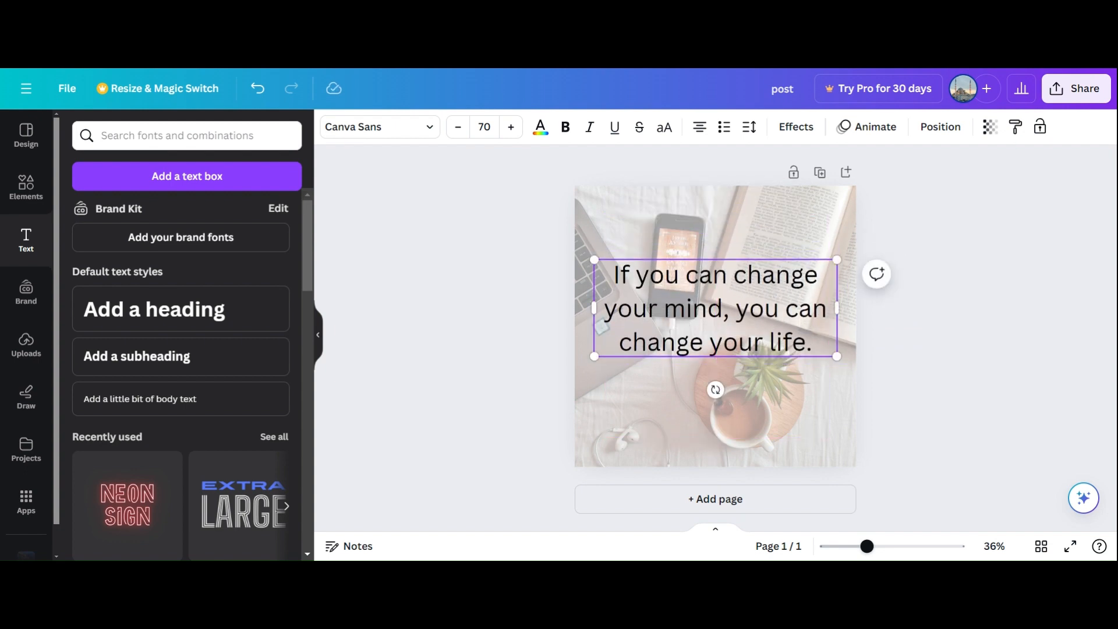
left_click_drag(614, 278, 814, 344)
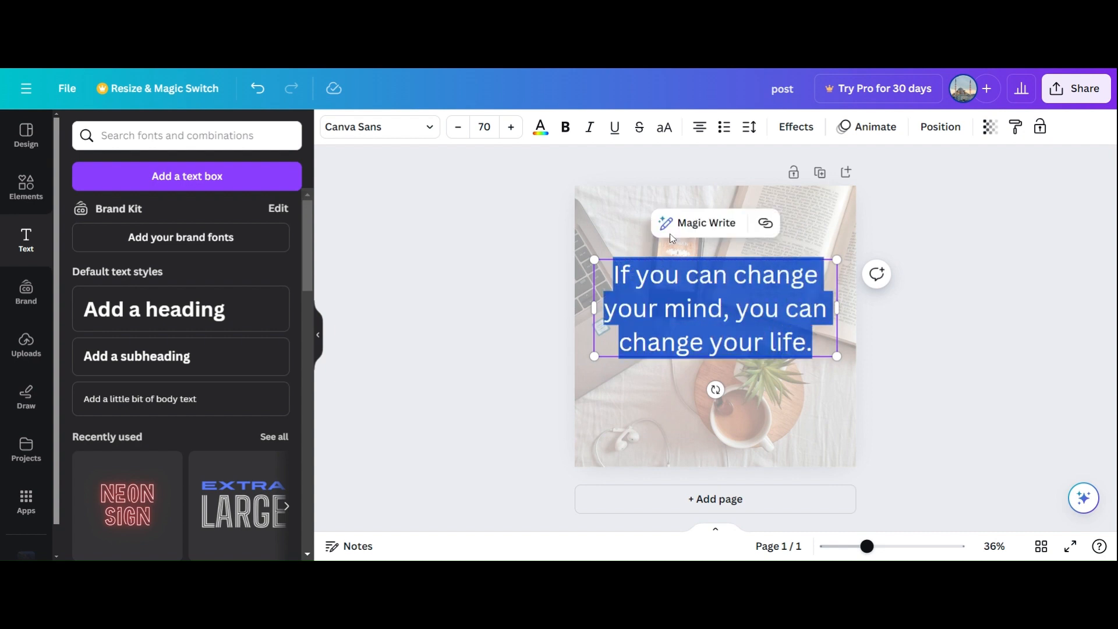
left_click(540, 128)
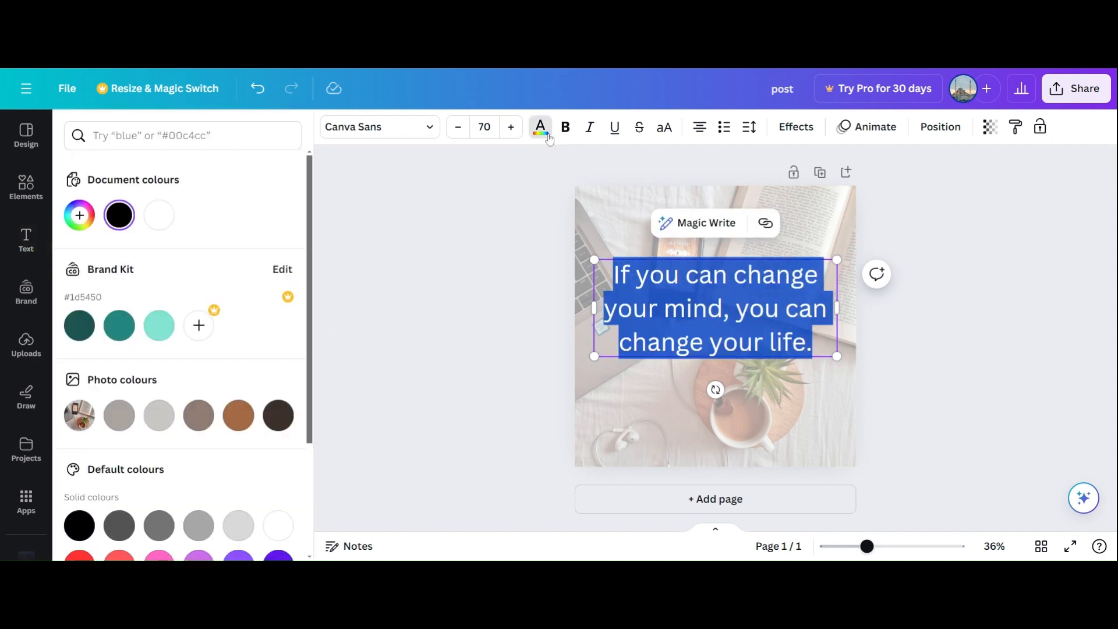
left_click(395, 128)
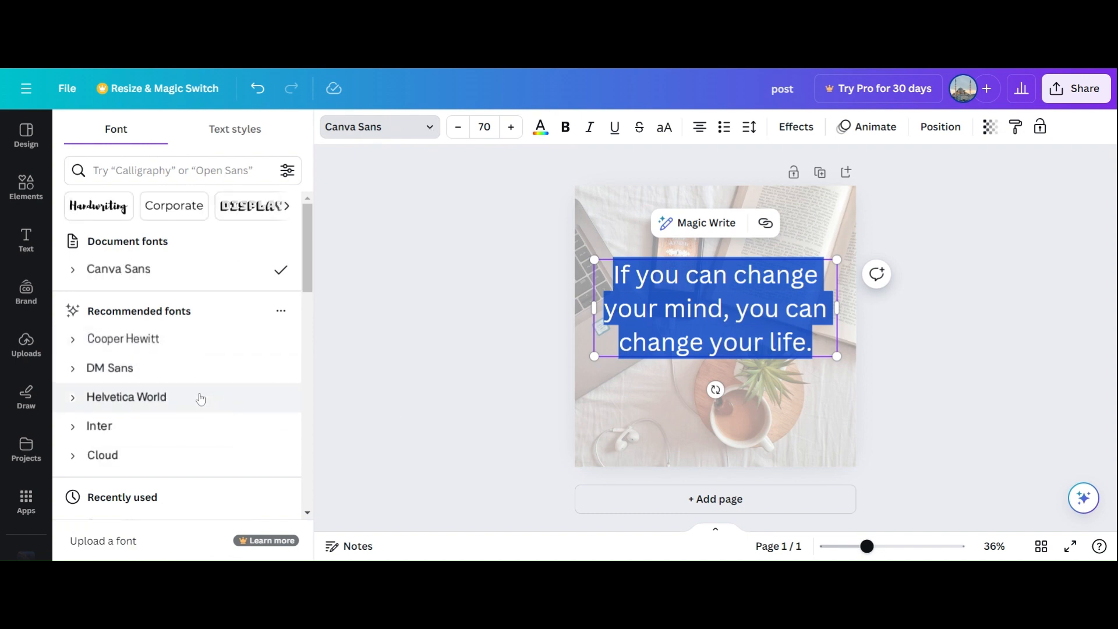
left_click(178, 343)
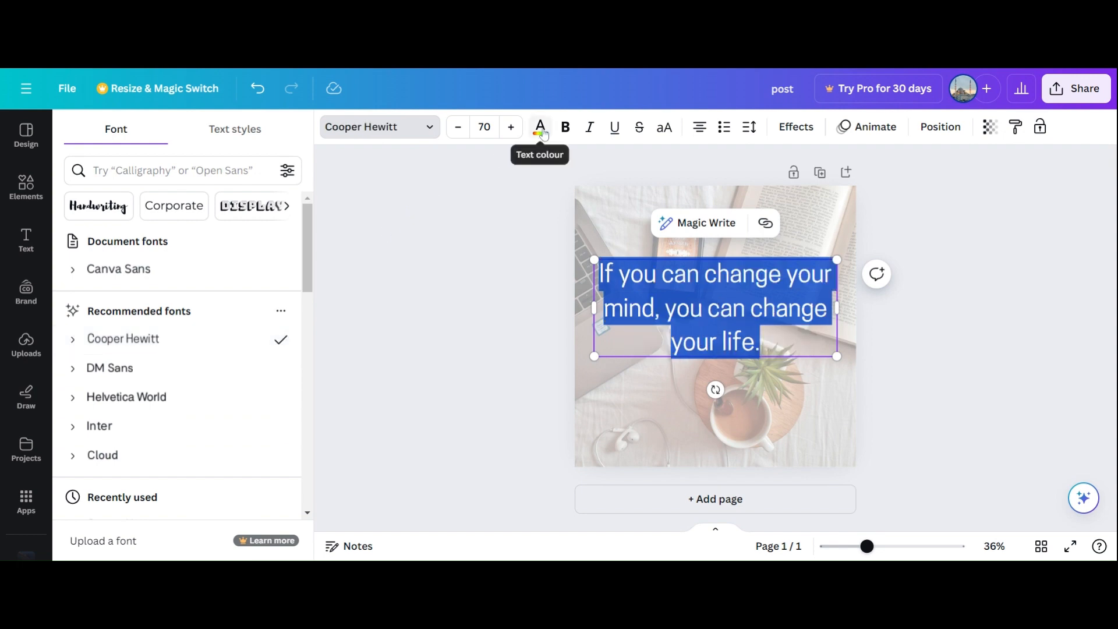
Colour the quote text with the brown photo colour #a36a45 and deselect the text.
left_click(541, 129)
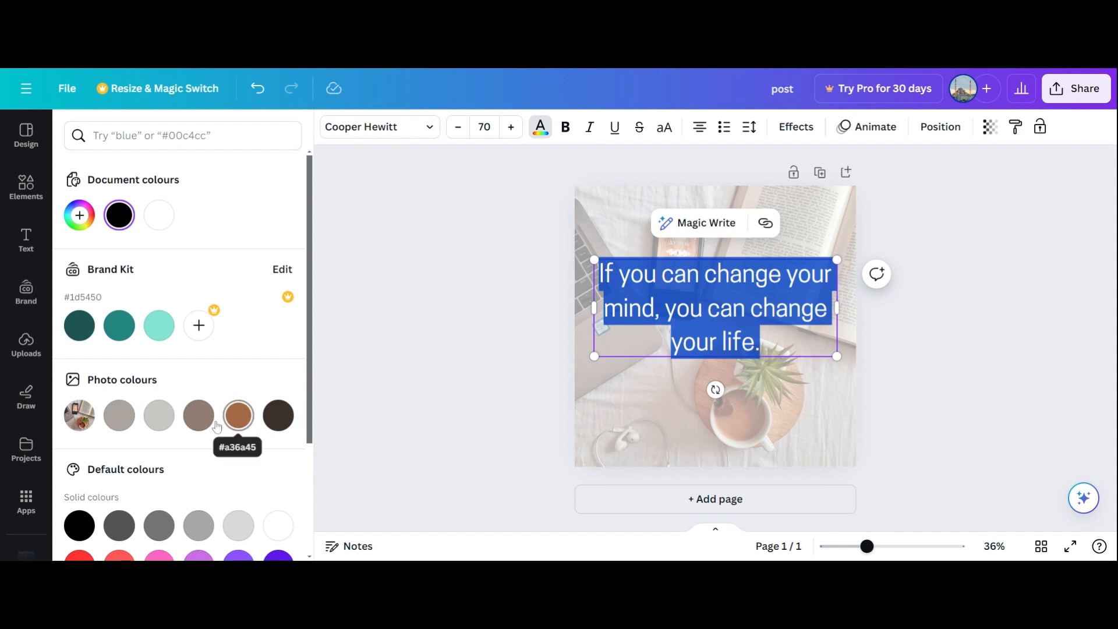
left_click(238, 417)
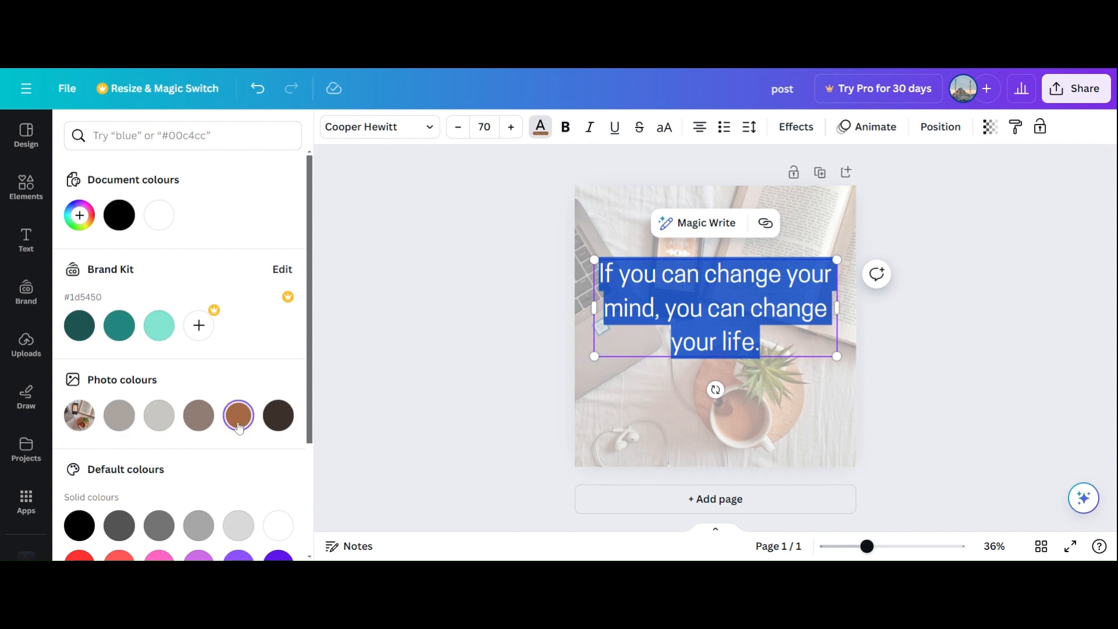
key("Escape")
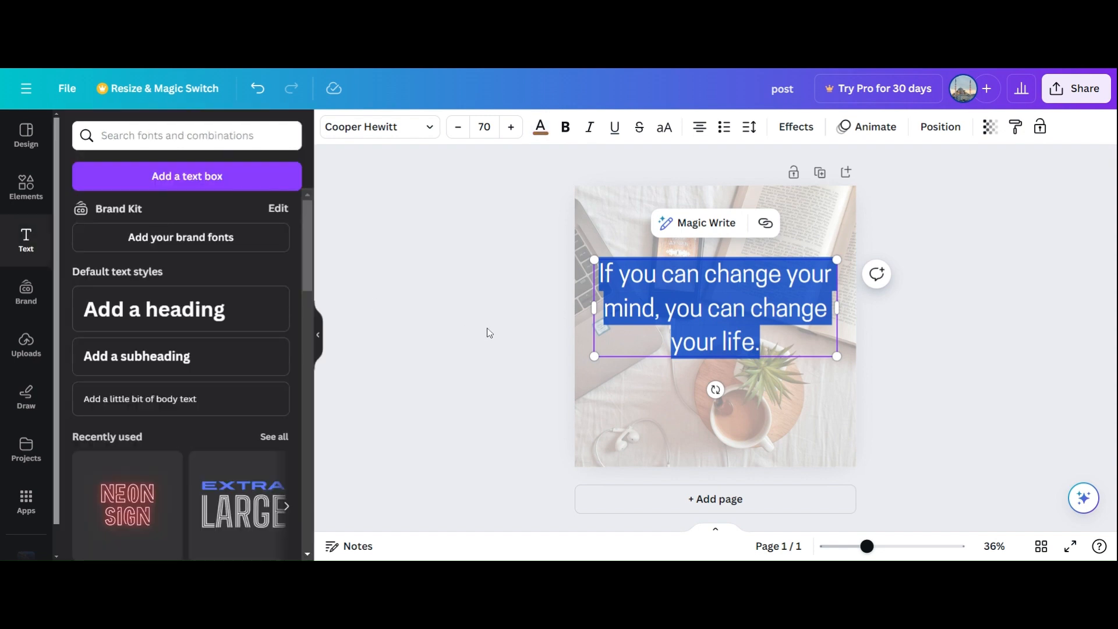
left_click(624, 418)
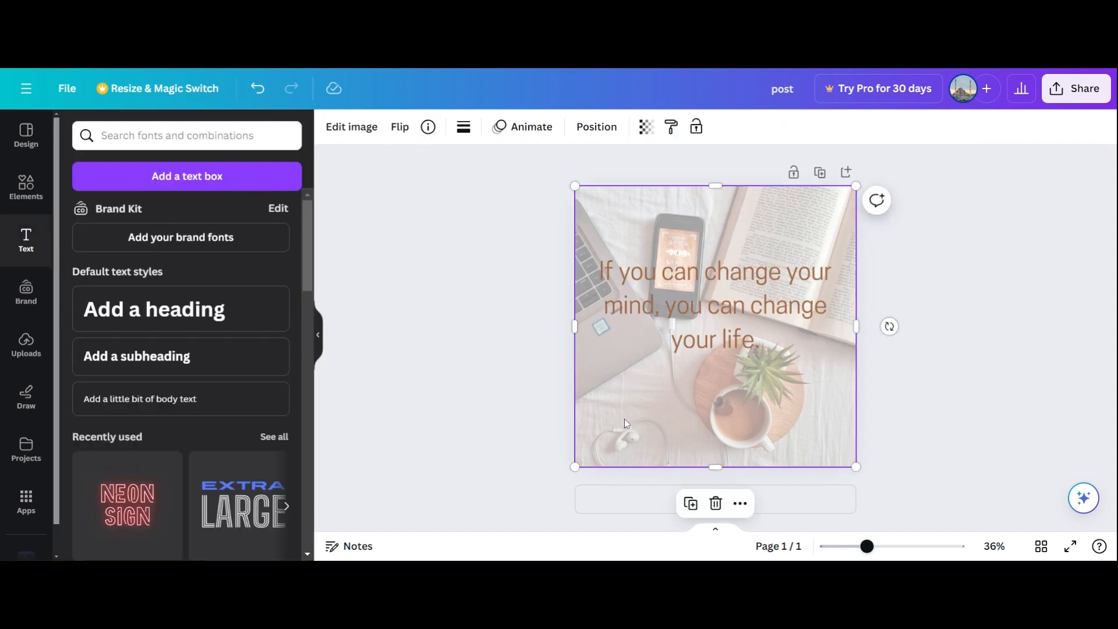
Make the whole quote text bold and italic.
left_click(696, 314)
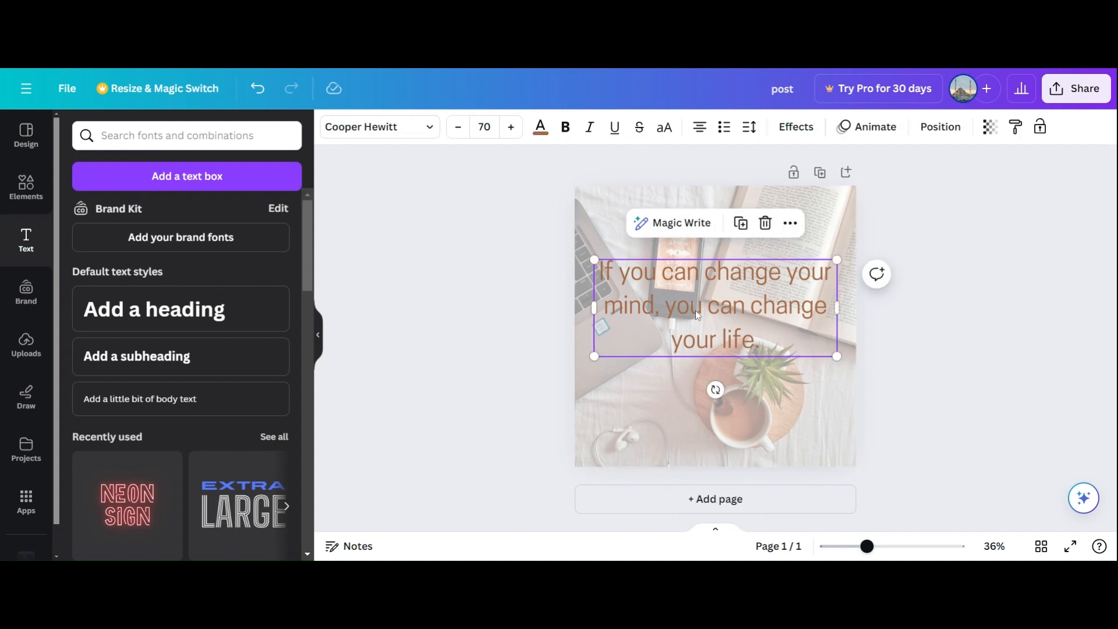
left_click(564, 127)
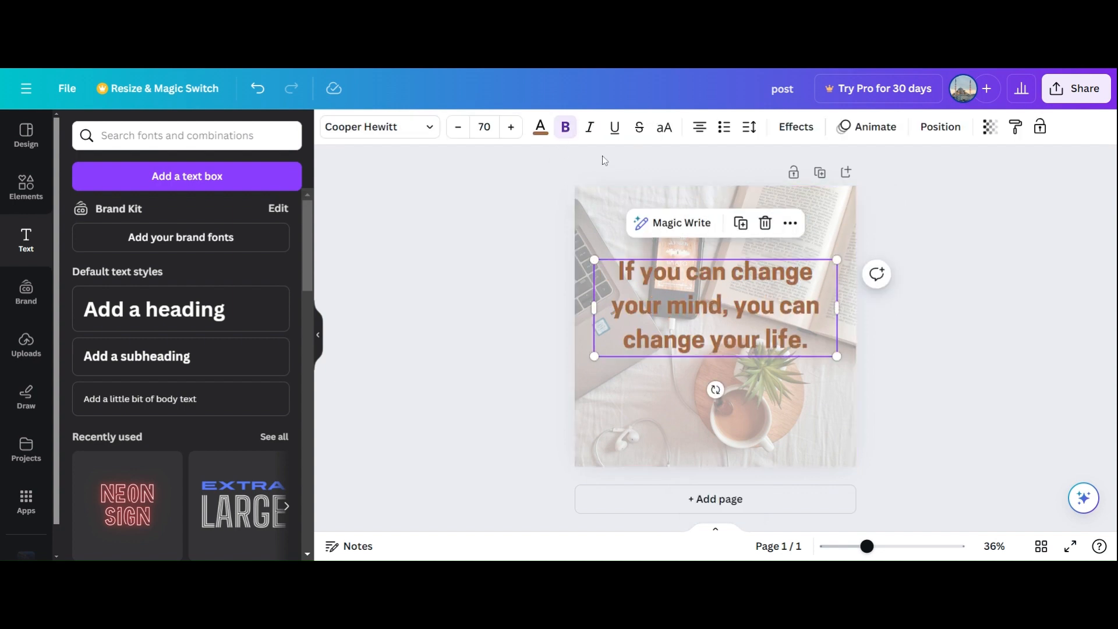
left_click(590, 129)
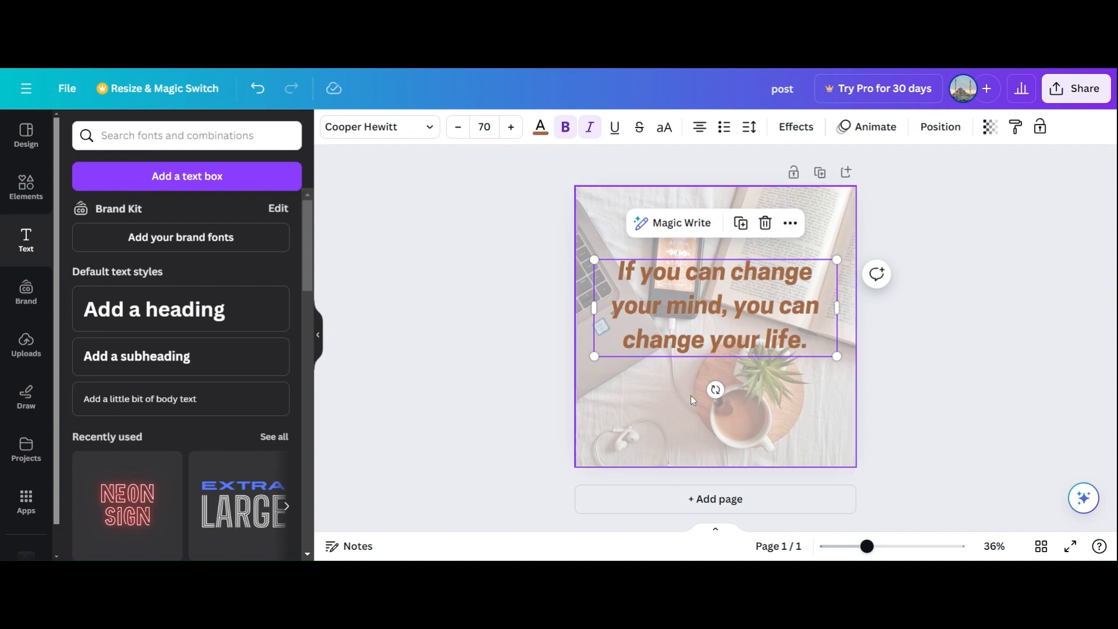
left_click(804, 404)
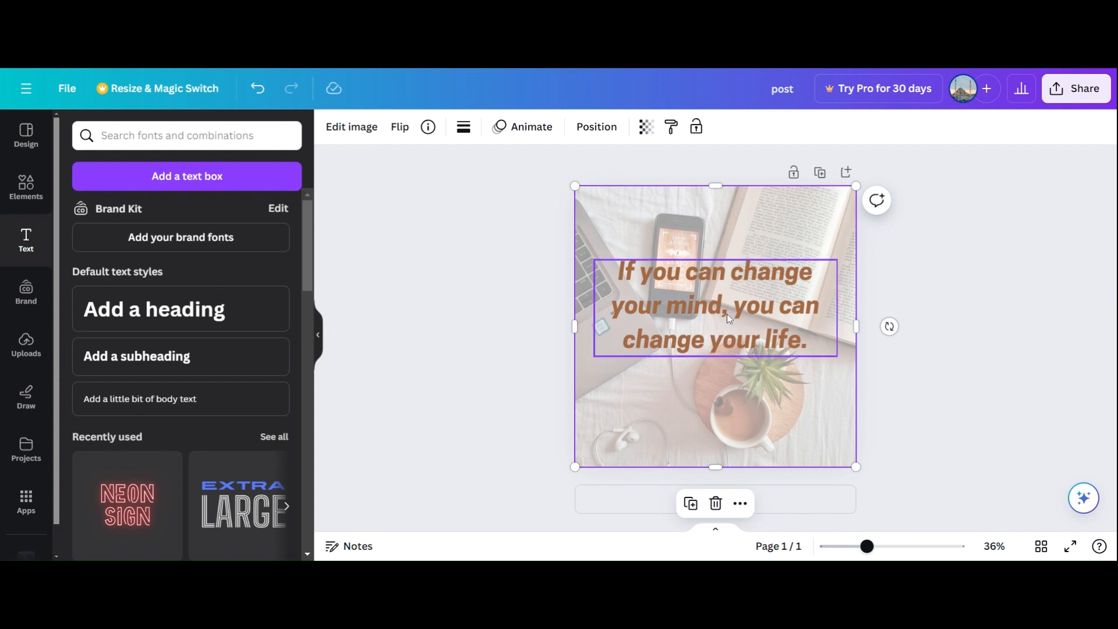
Look through the text effect styles, shapes and text animations available for the quote.
left_click(783, 341)
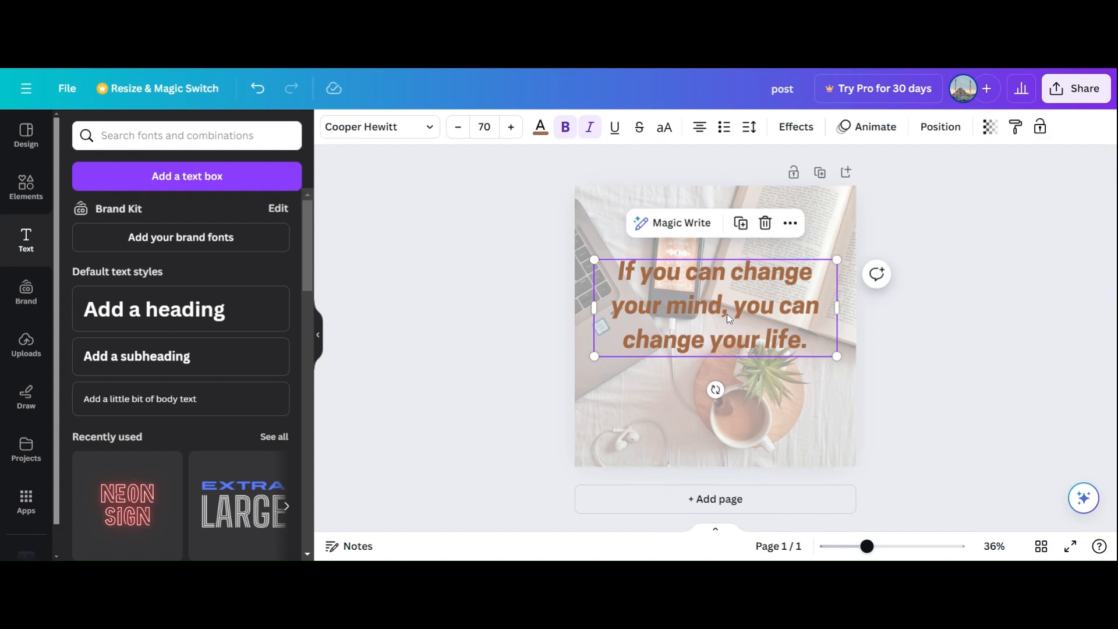
left_click(795, 128)
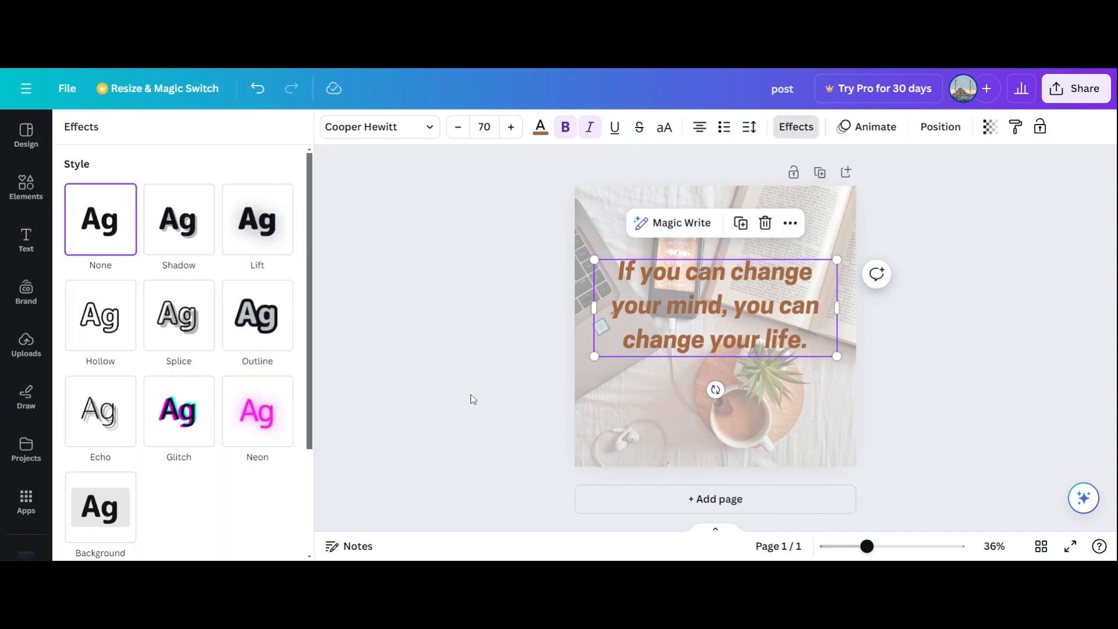
scroll(312, 514, "down", 3)
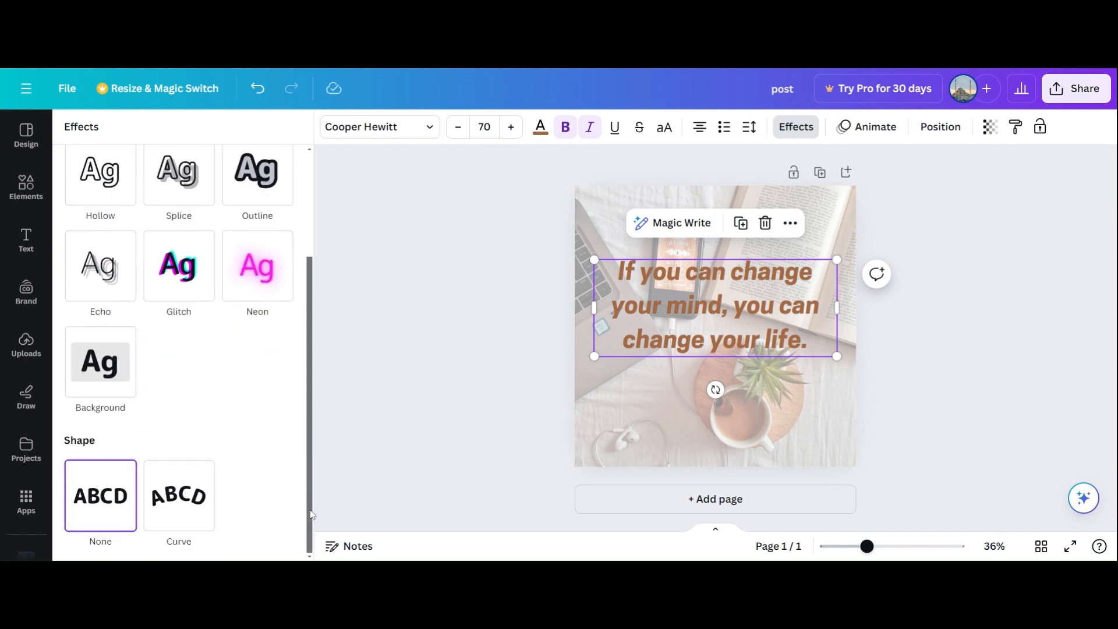
left_click(795, 127)
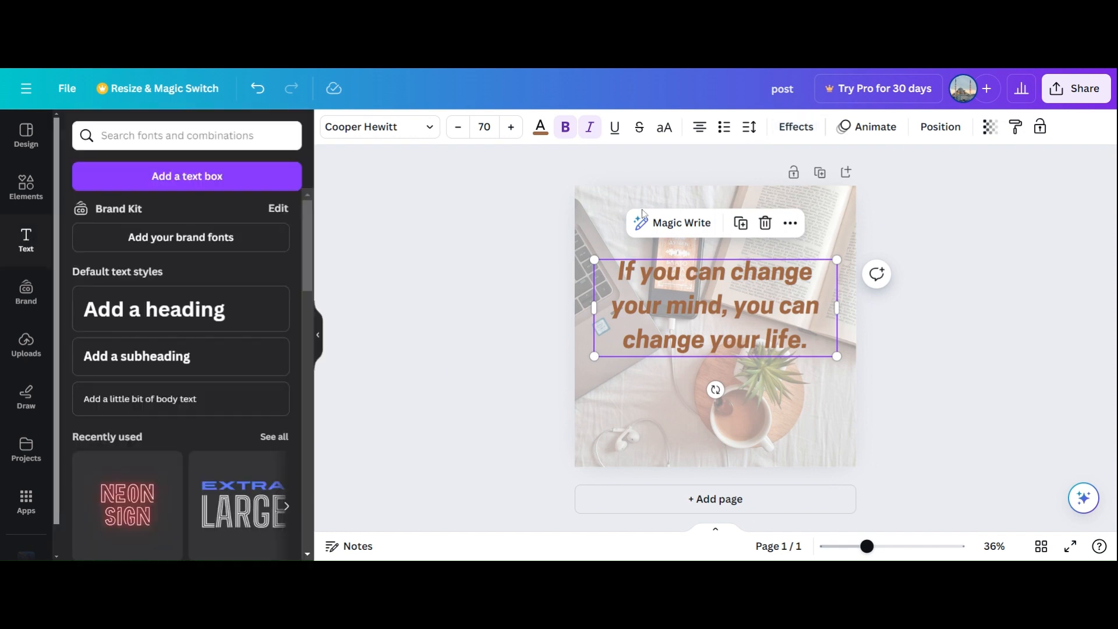
left_click(838, 129)
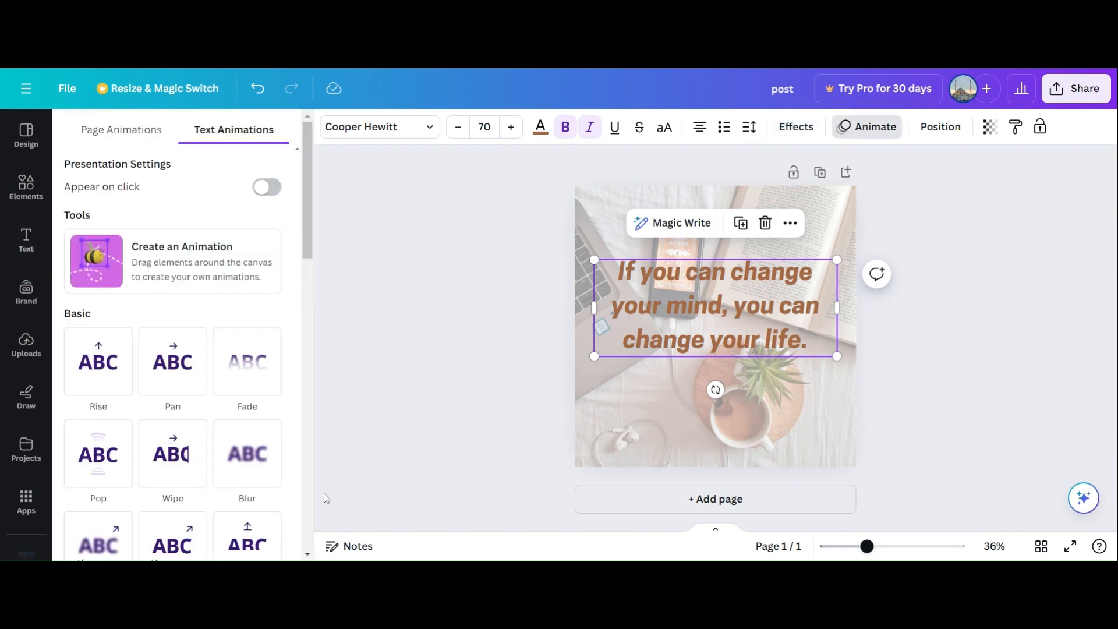
left_click(470, 470)
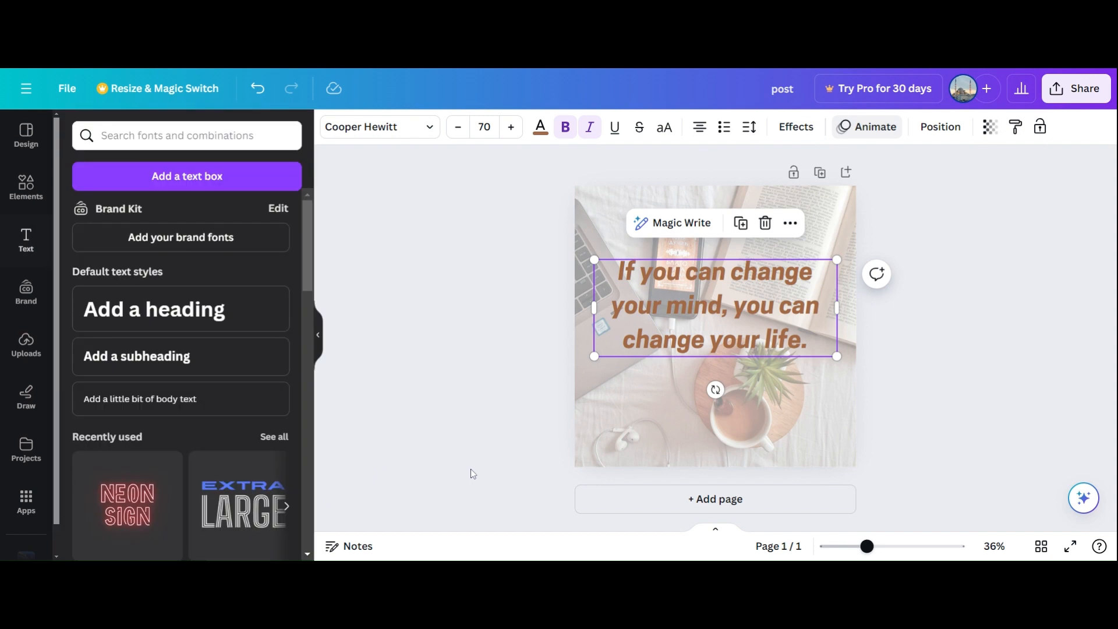
Preview the post in full screen and return to the editor.
left_click(986, 399)
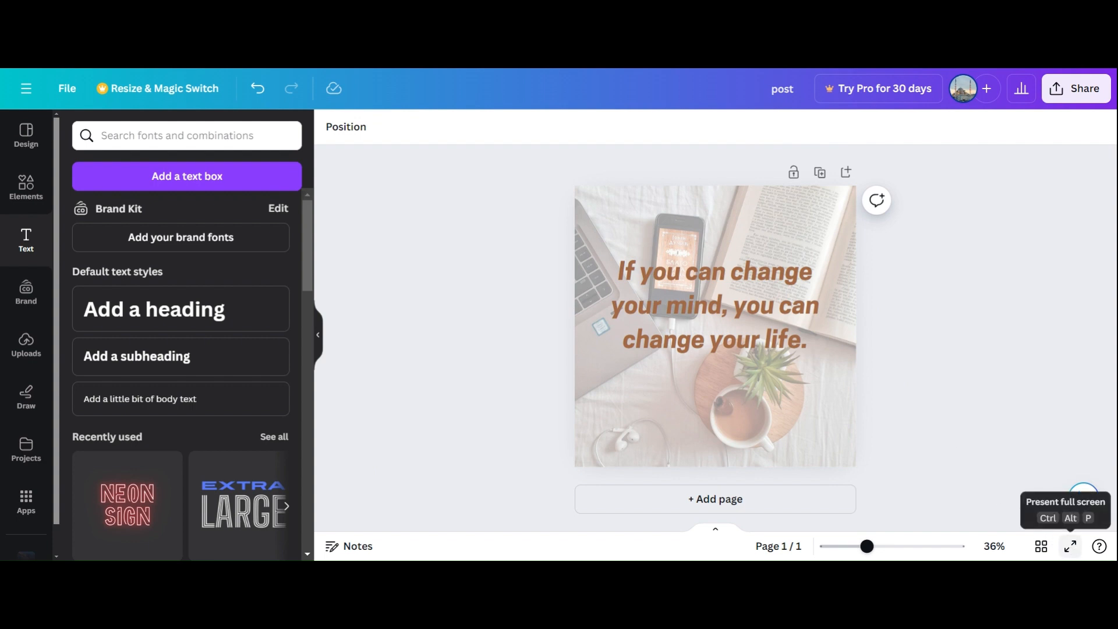
left_click(1070, 546)
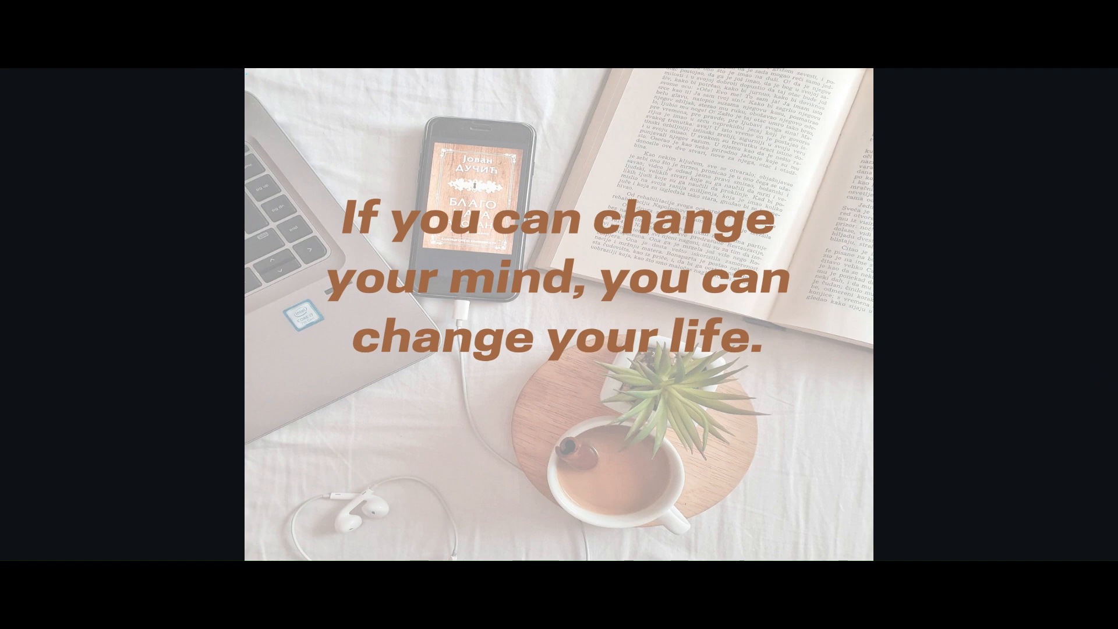
key("Escape")
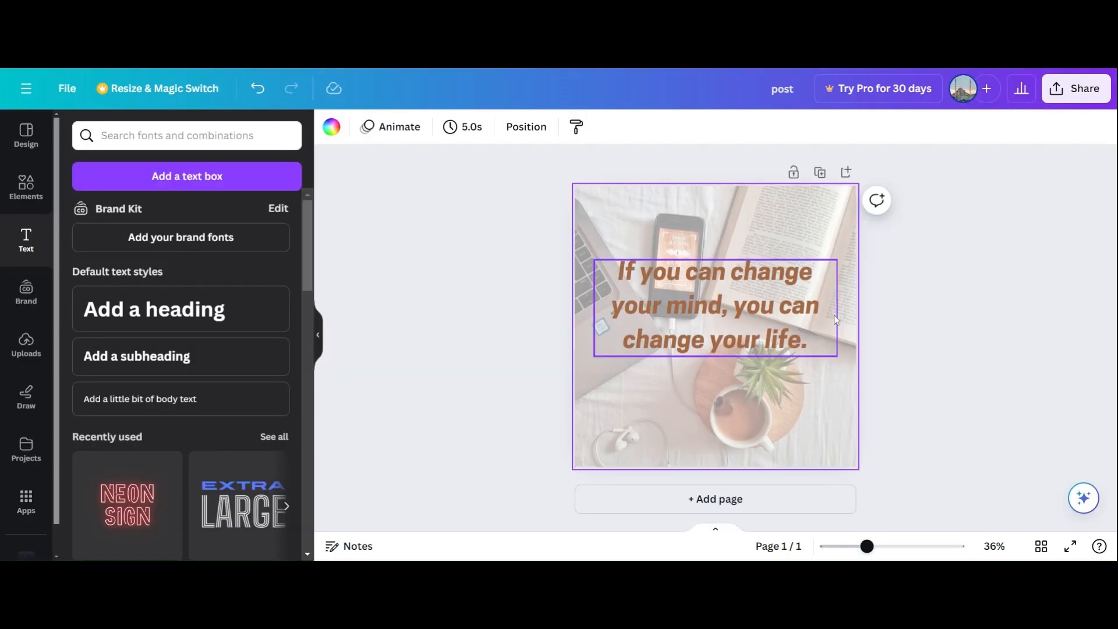
Apply the Typewriter writing animation to the quote text, keeping it on enter.
left_click(763, 309)
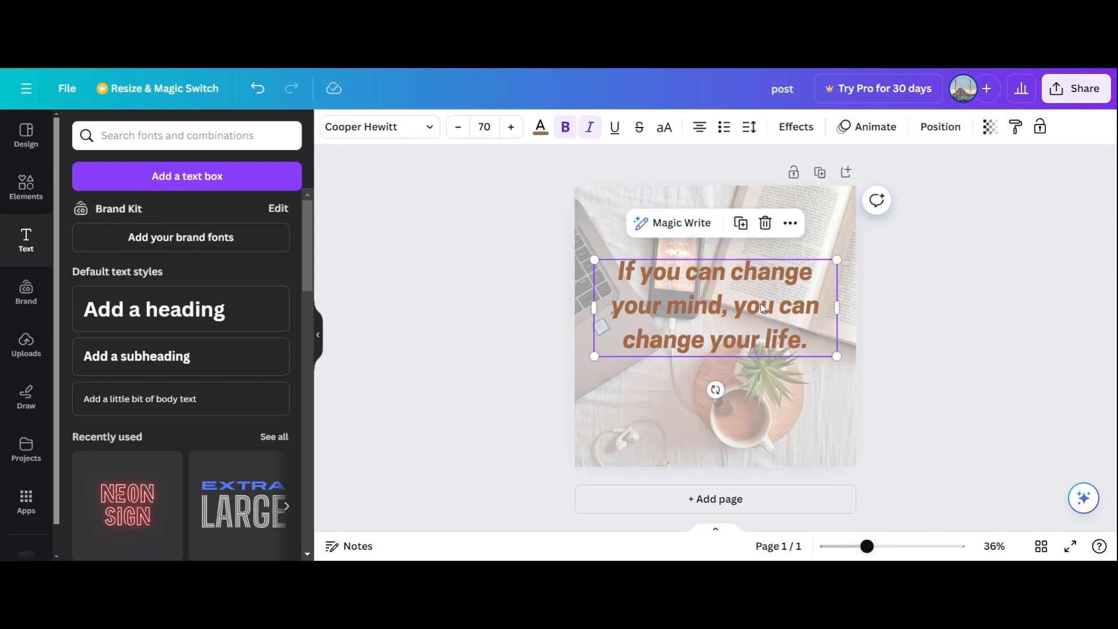
left_click(871, 135)
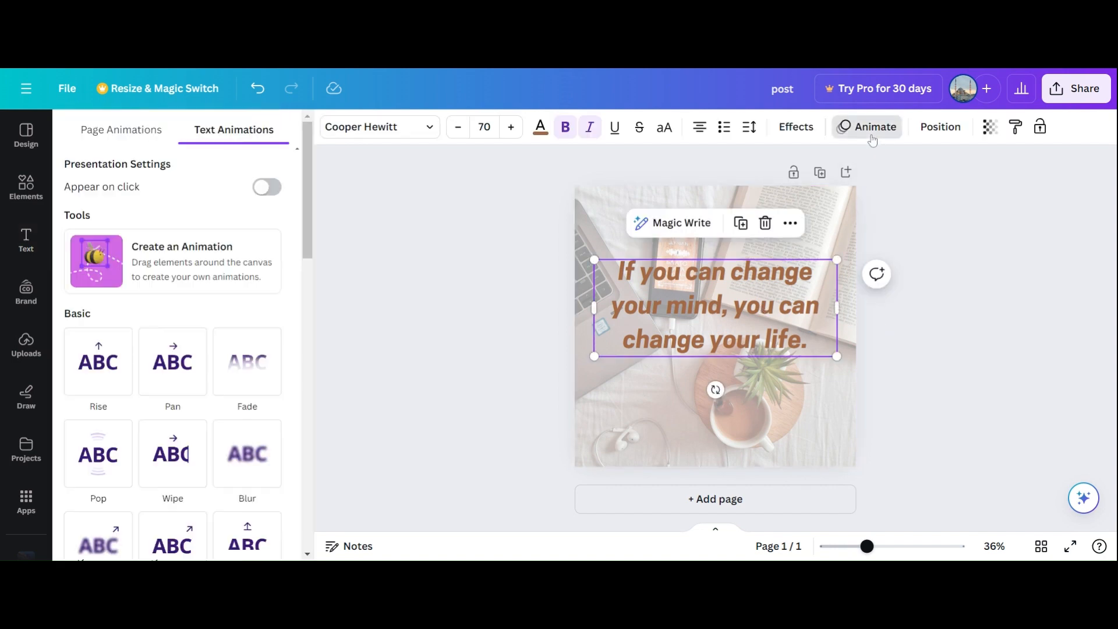
scroll(309, 473, "down", 6)
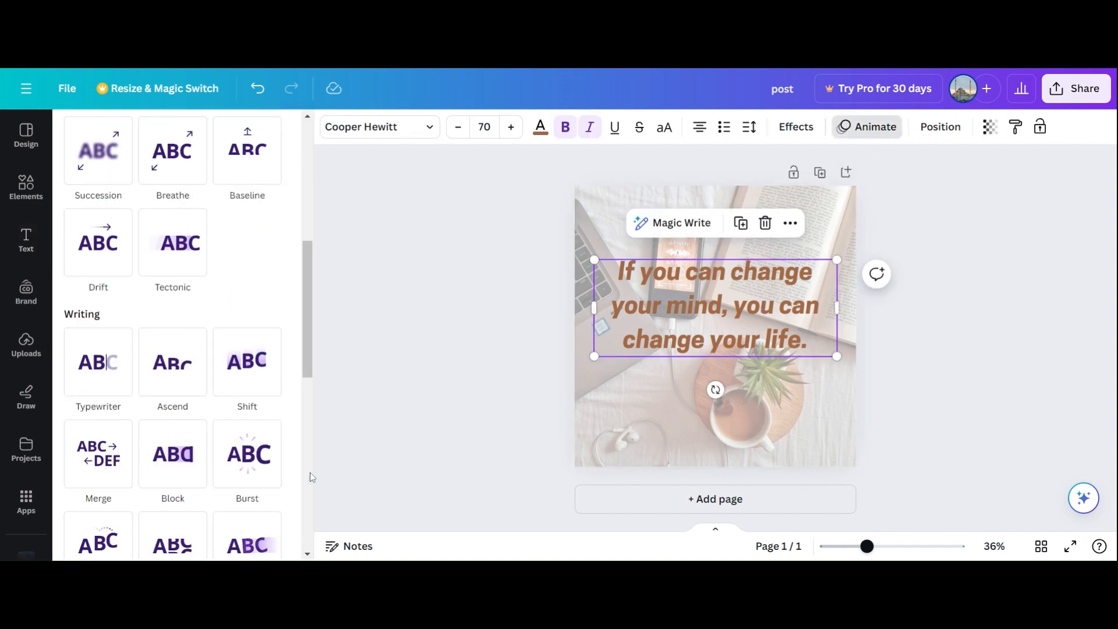
left_click(97, 376)
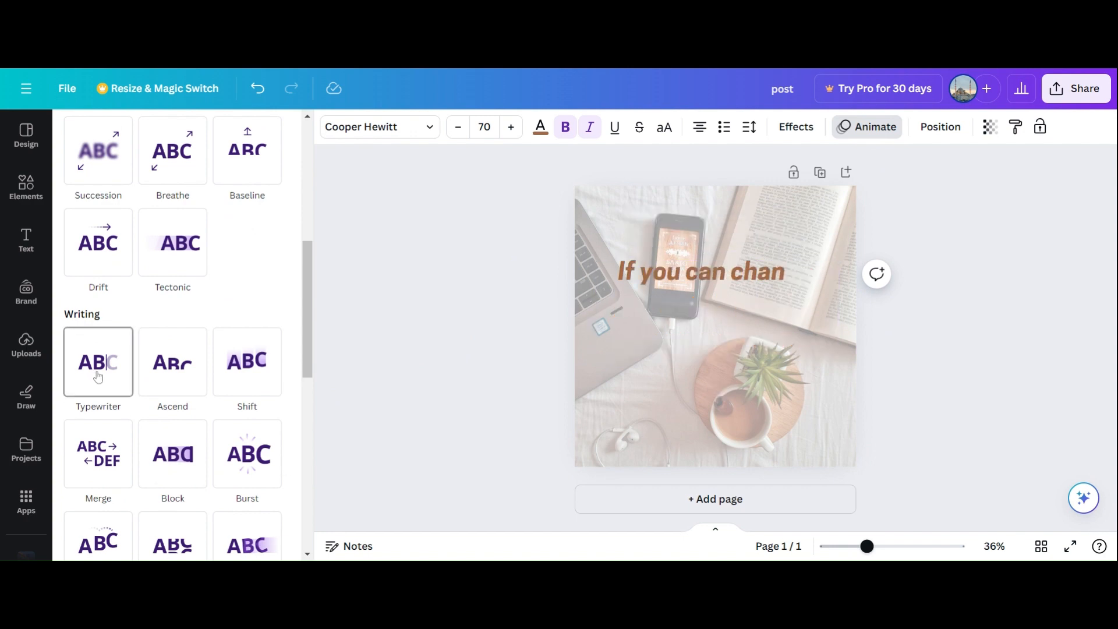
left_click(98, 375)
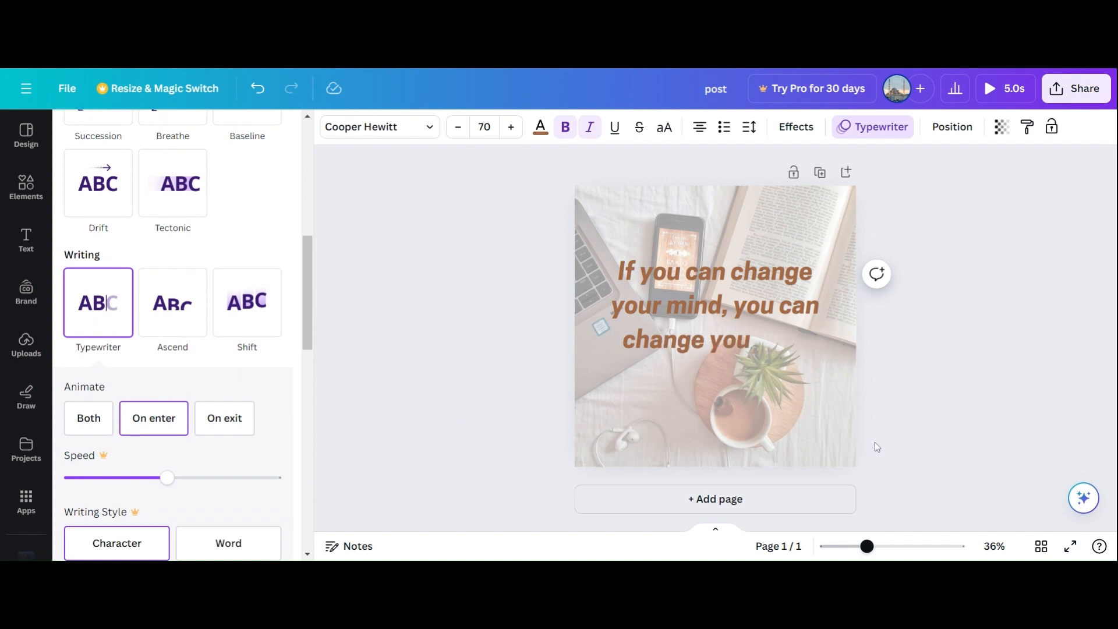
left_click(917, 250)
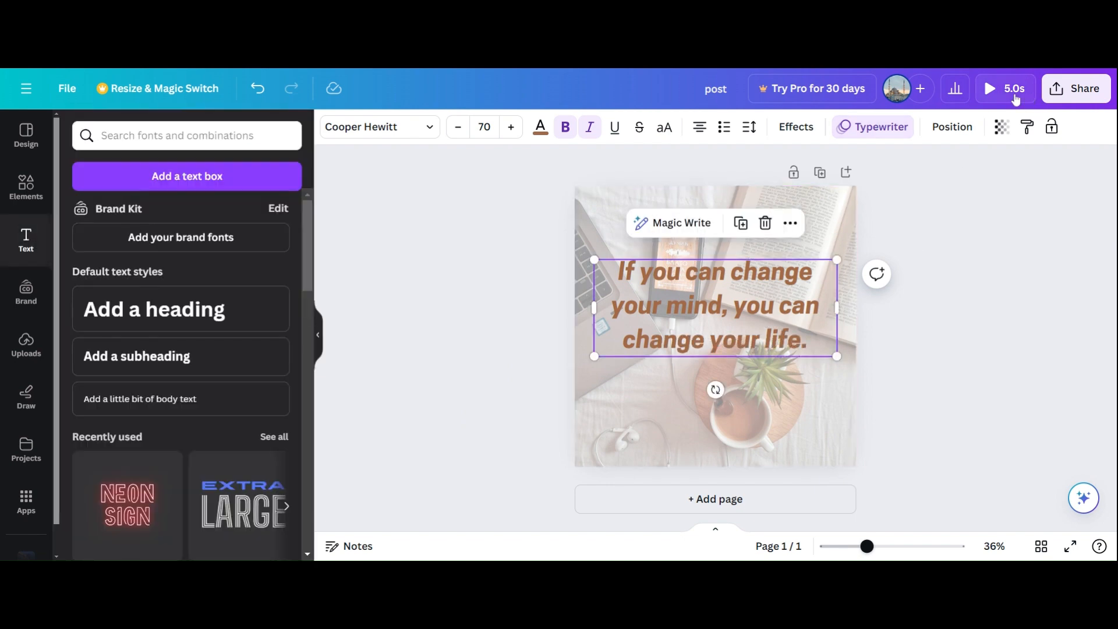
Play the animated post in the preview, close it and deselect the quote.
left_click(990, 91)
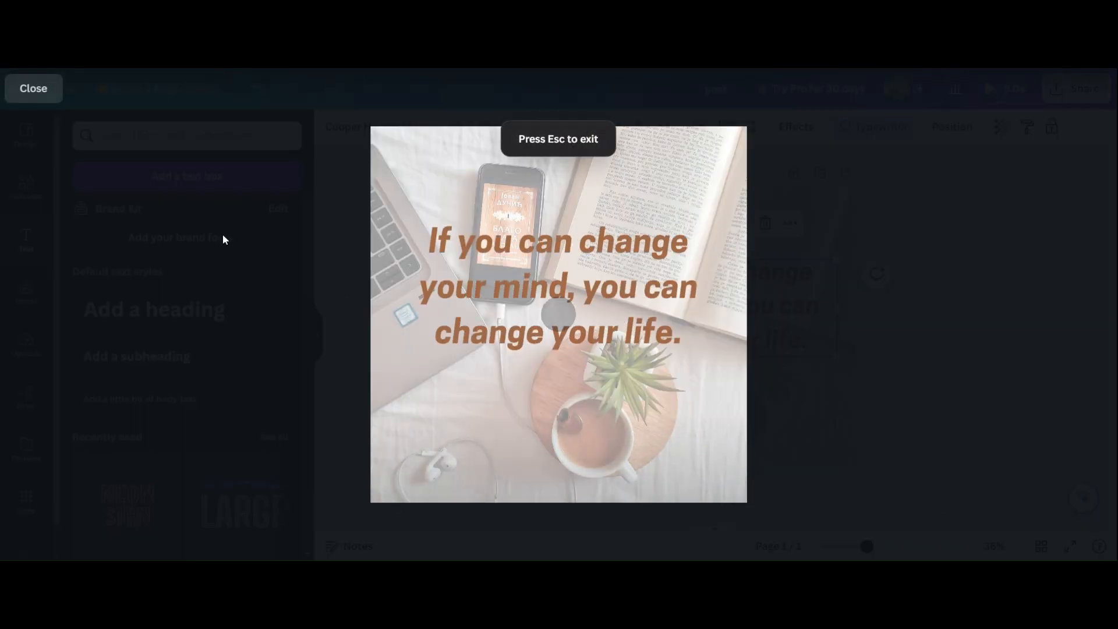
left_click(45, 99)
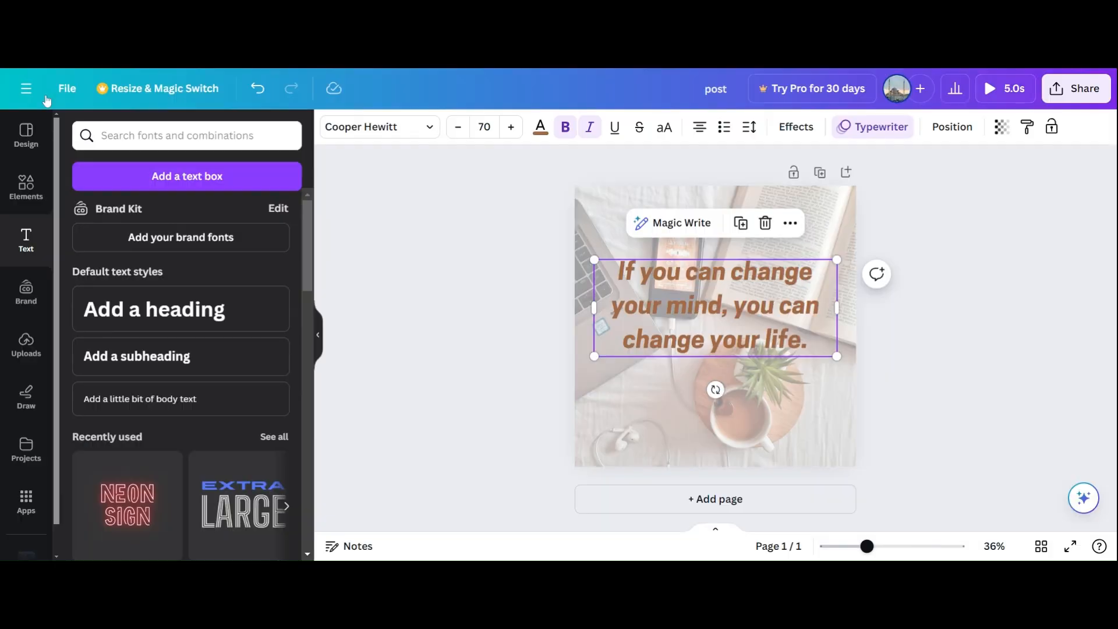
left_click(986, 346)
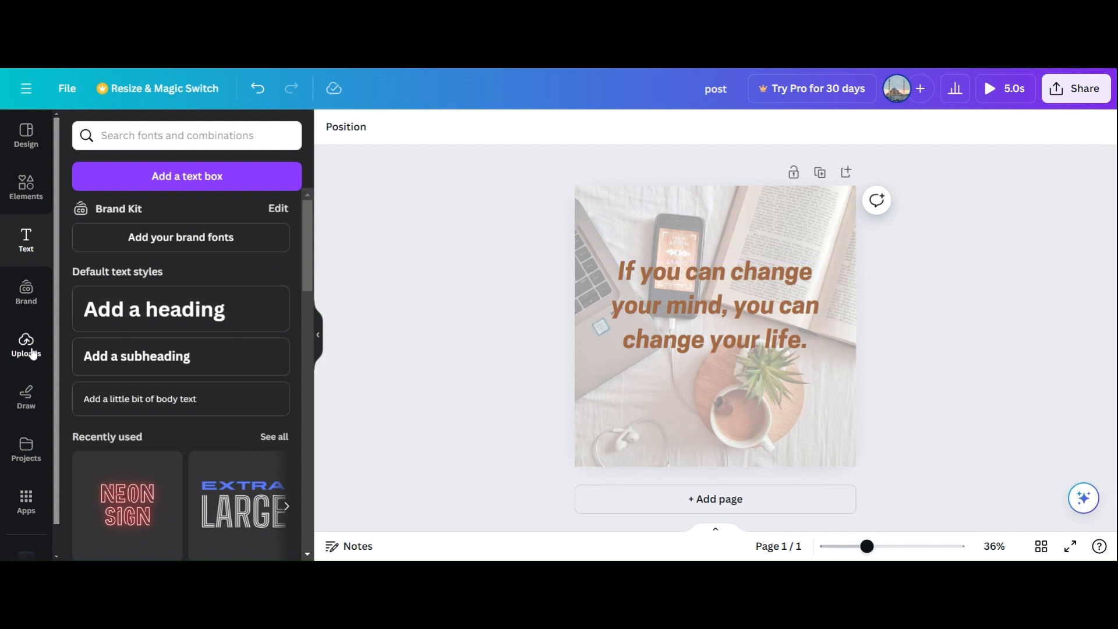
Delete the faded background photo and the quote text from the page.
left_click(29, 348)
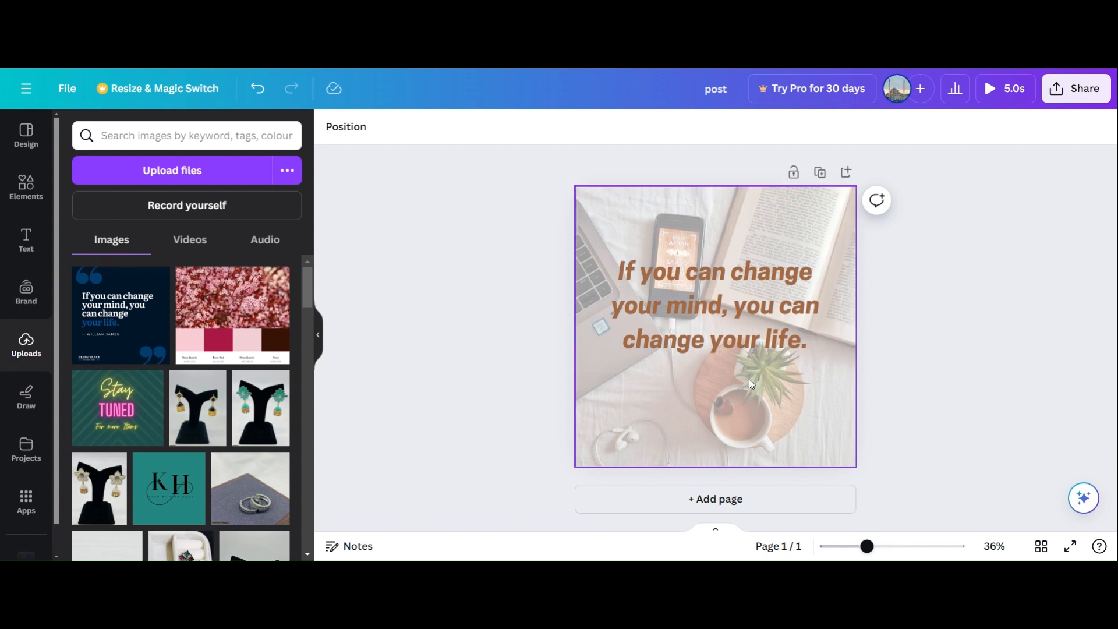
left_click(674, 243)
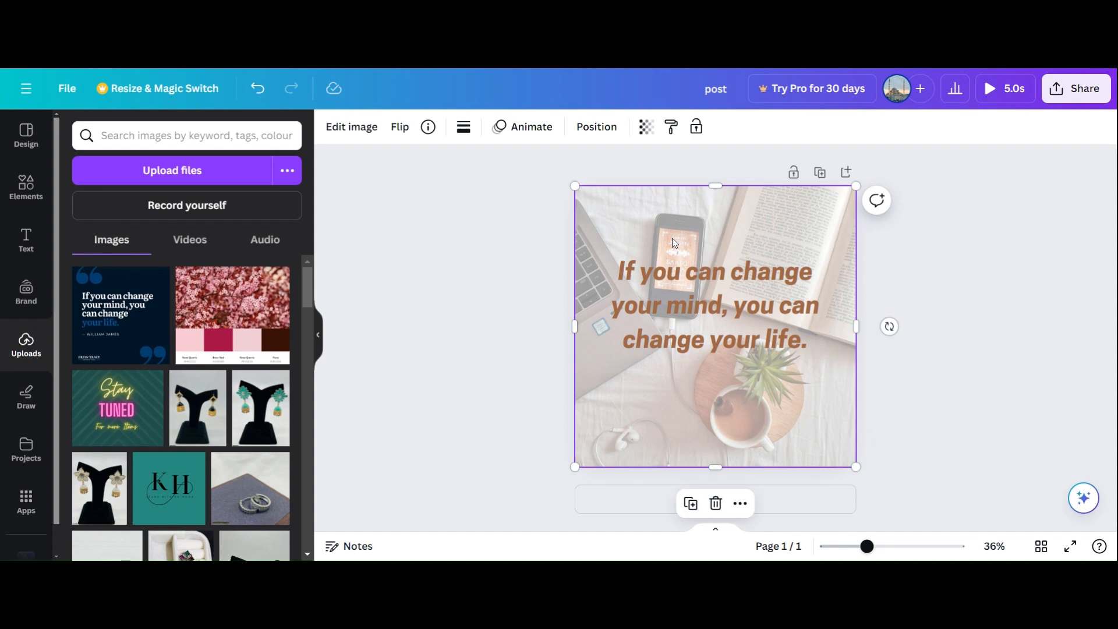
left_click(716, 504)
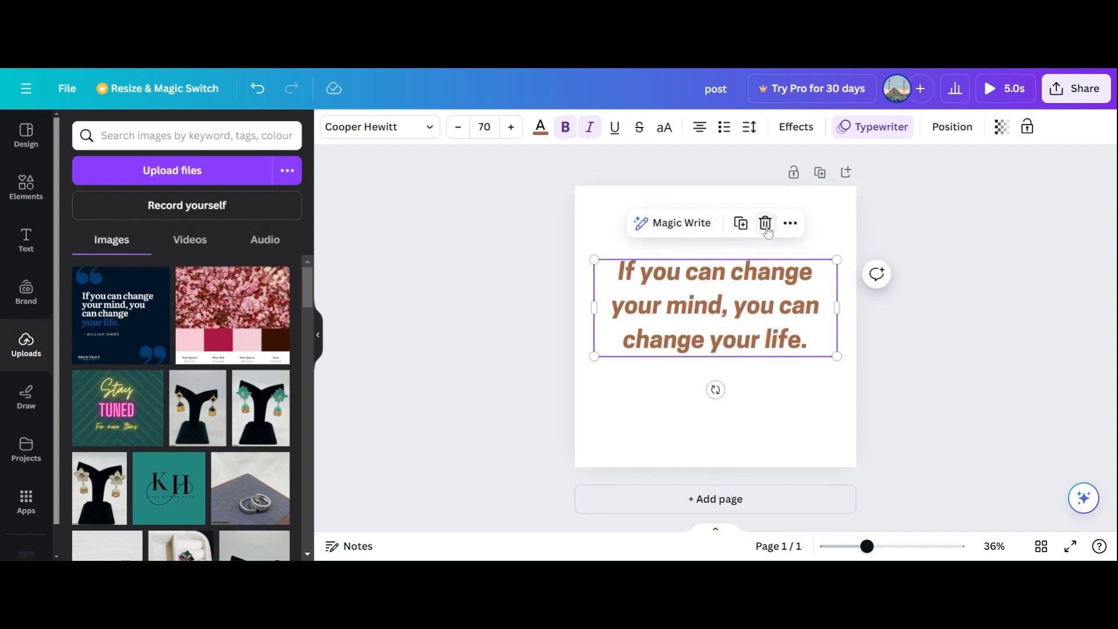
left_click(765, 223)
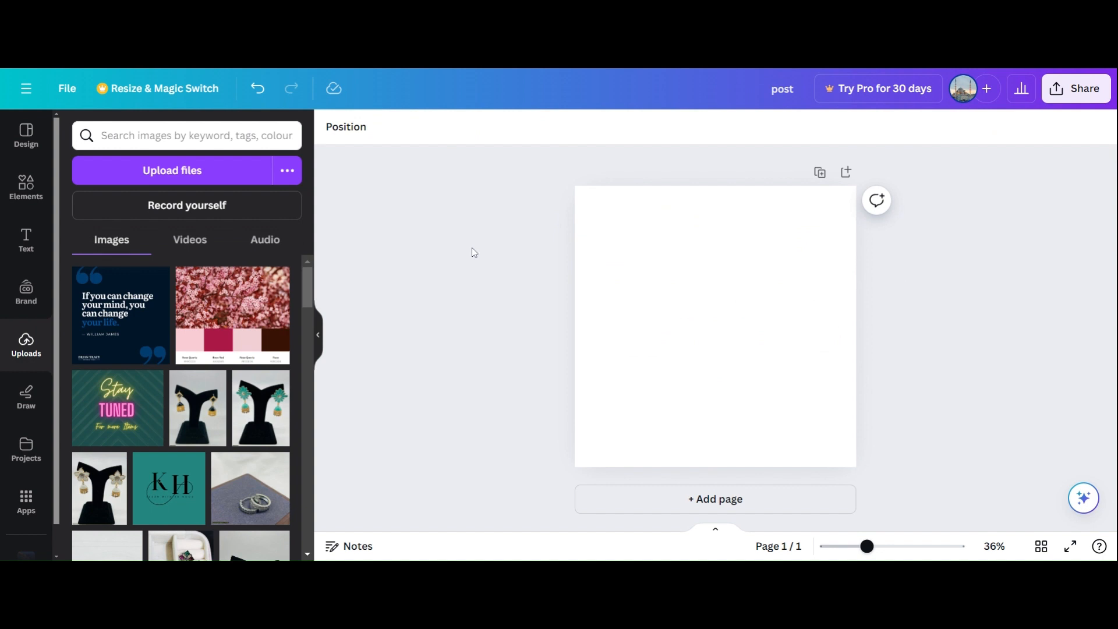
Insert the uploaded 24.4 s video of a woman walking along a canyon road onto the page.
left_click(190, 240)
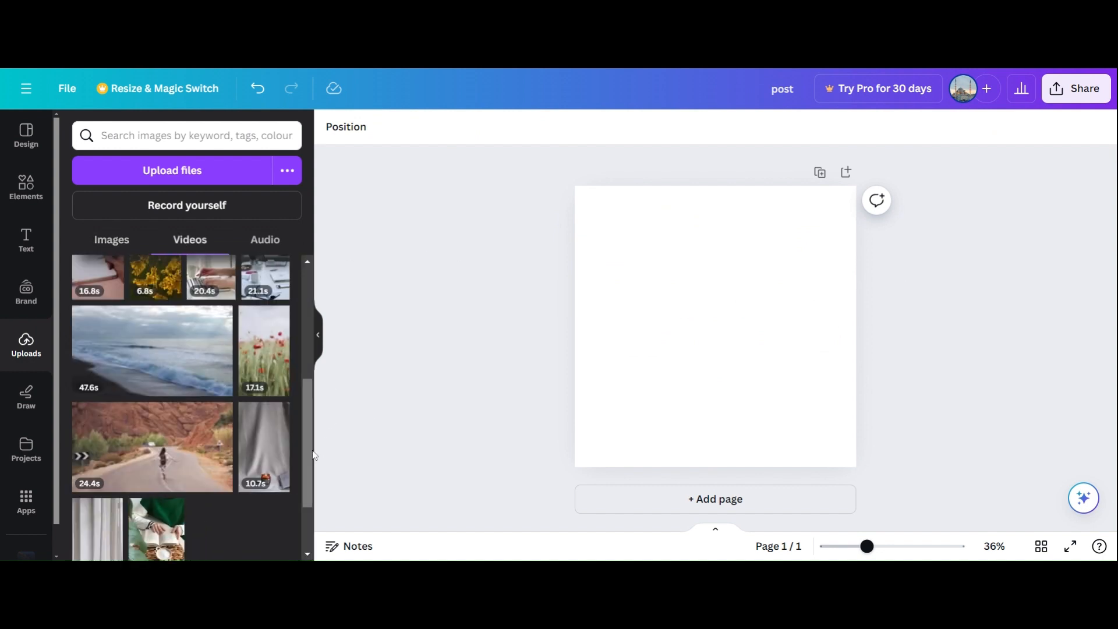
scroll(303, 350, "up", 4)
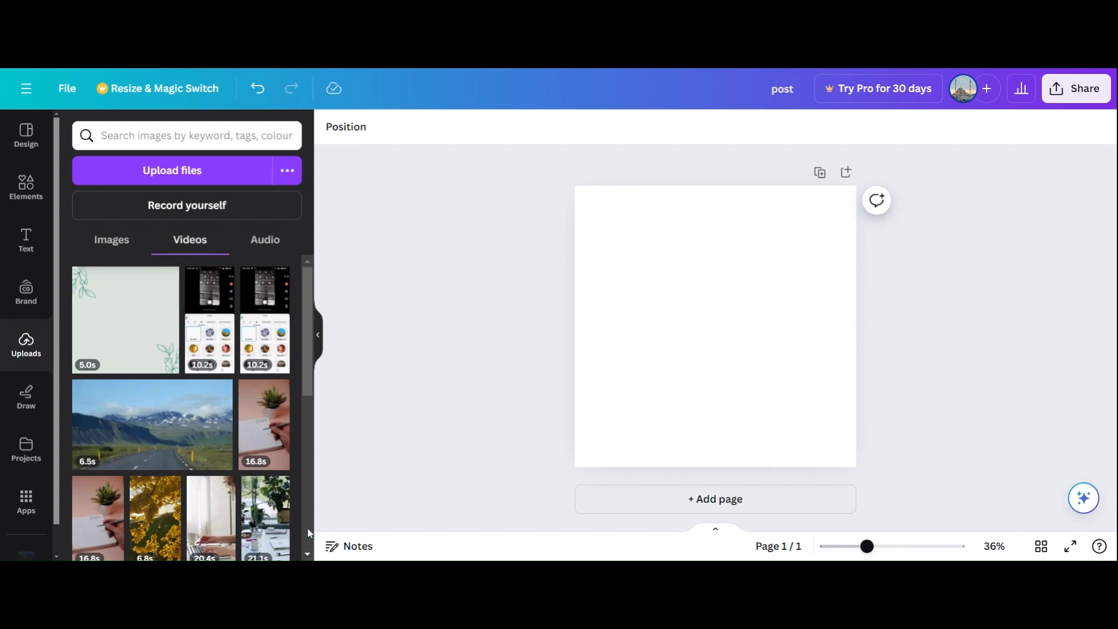
scroll(307, 529, "down", 5)
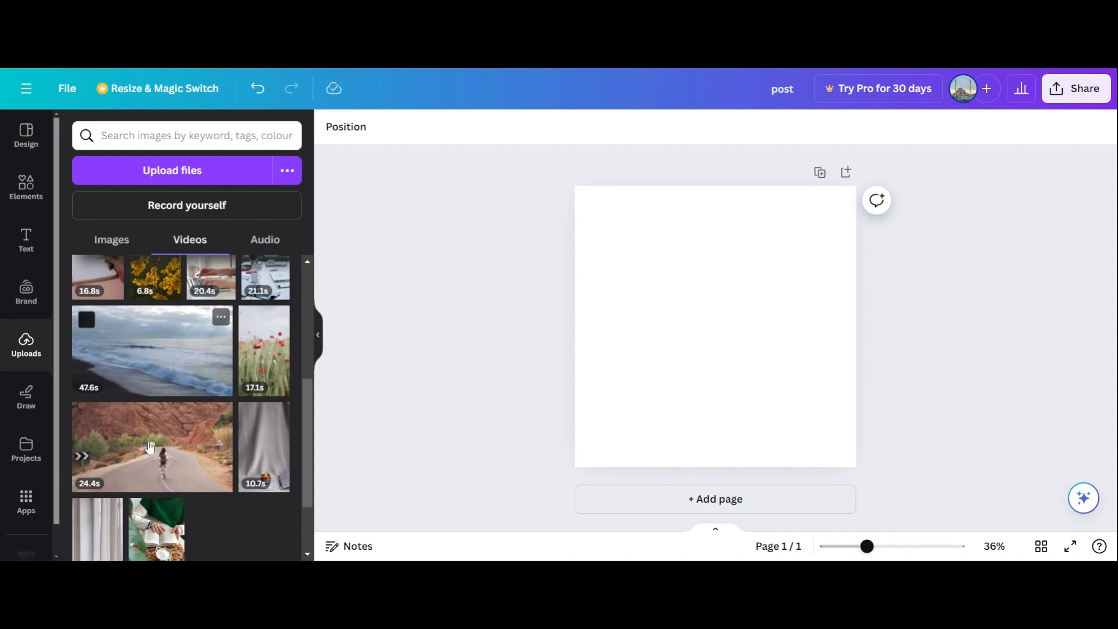
left_click(182, 469)
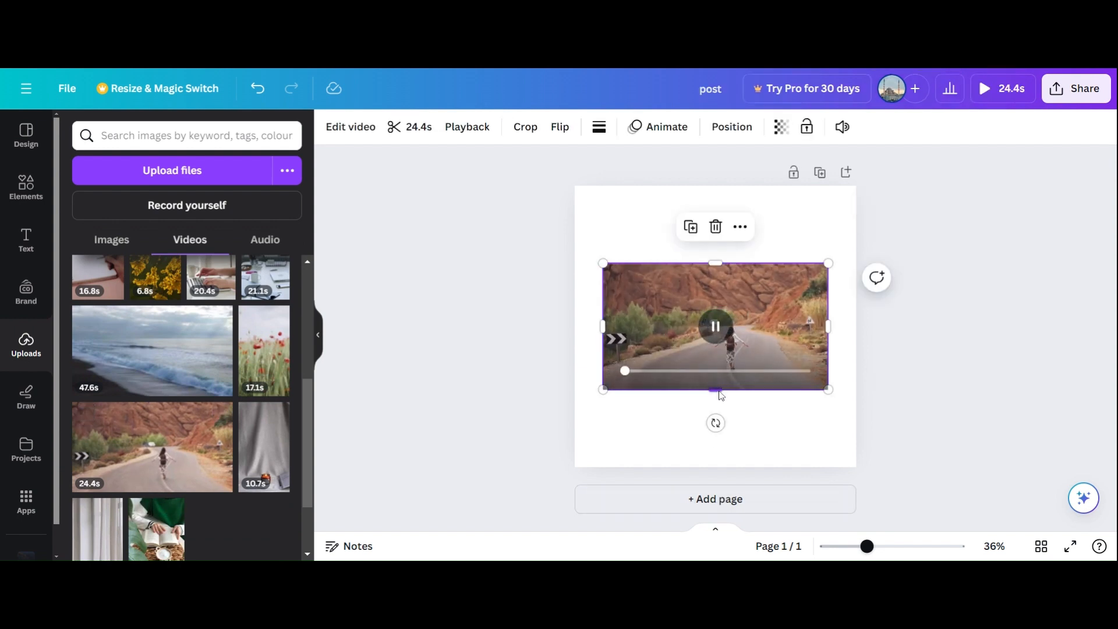
Stretch the road video to all four page edges so it fills the square post.
left_click_drag(720, 394, 733, 469)
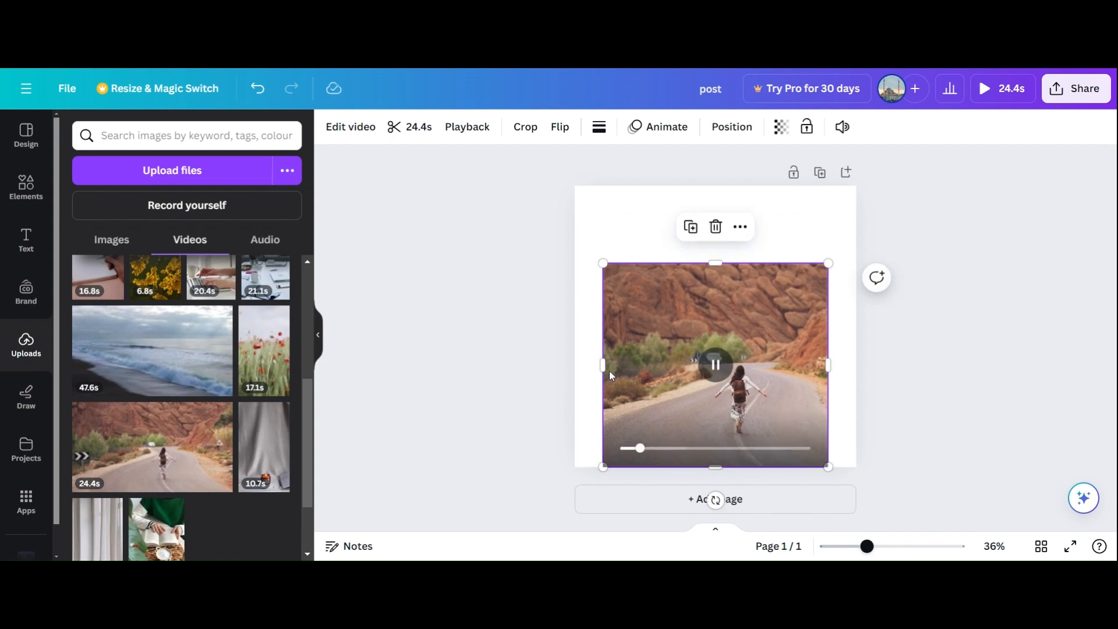
left_click_drag(600, 366, 574, 367)
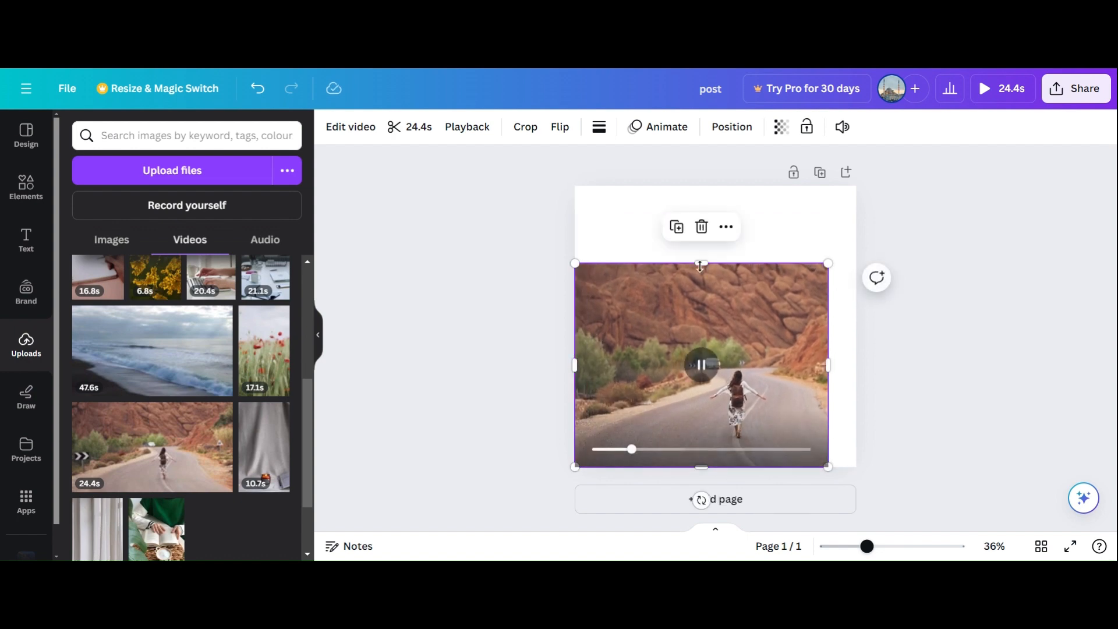
left_click_drag(701, 263, 700, 186)
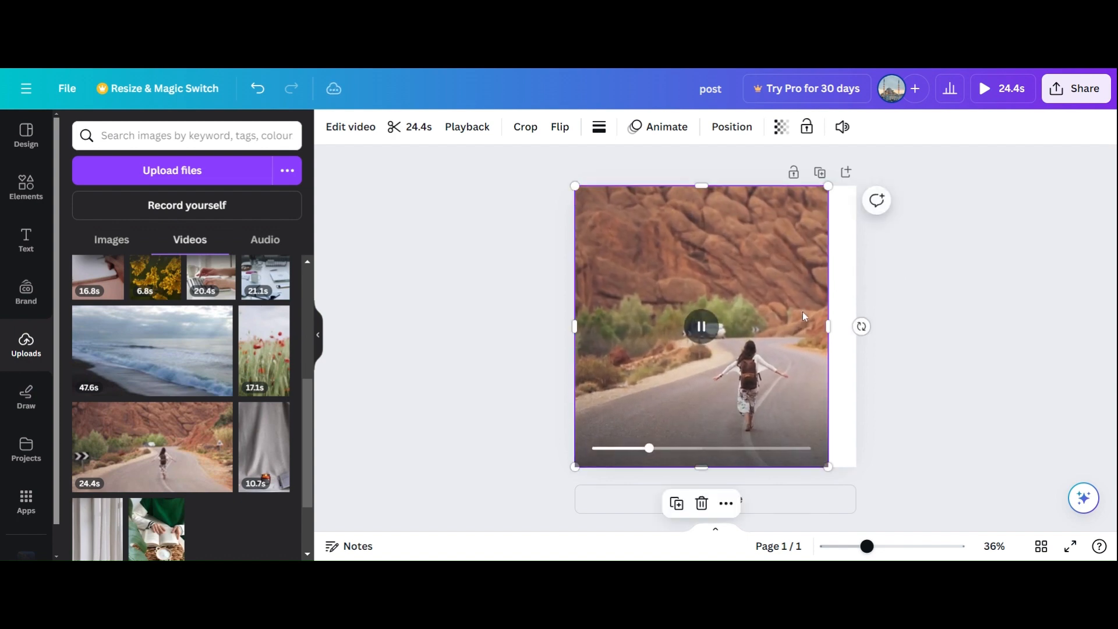
left_click_drag(828, 325, 855, 324)
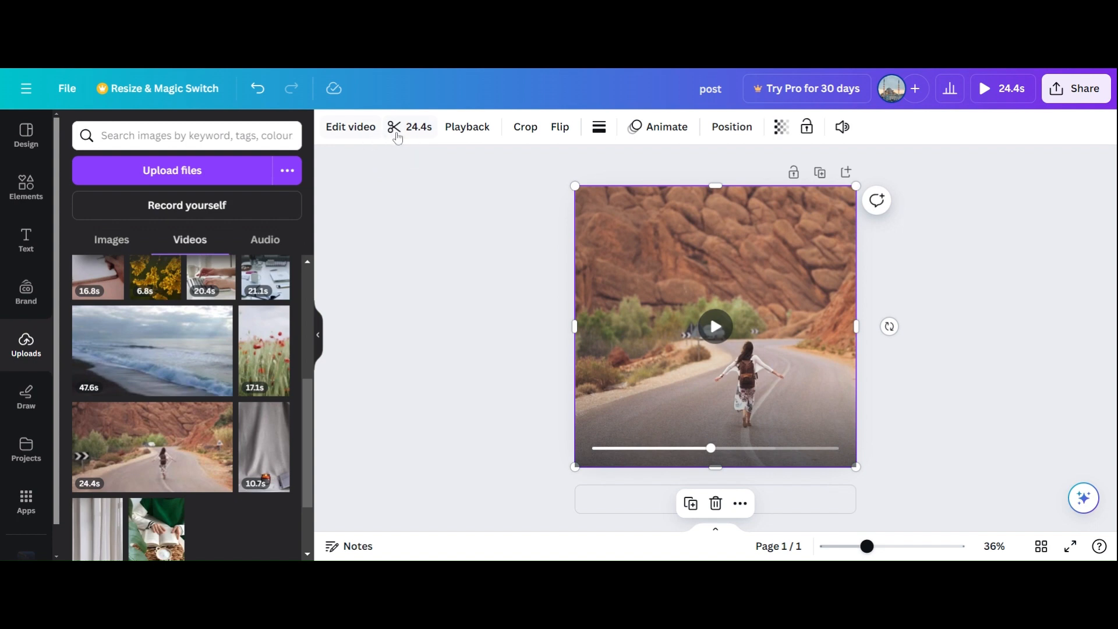
Trim the end of the road video to a length of 4.7 s and play the shortened clip.
left_click(394, 128)
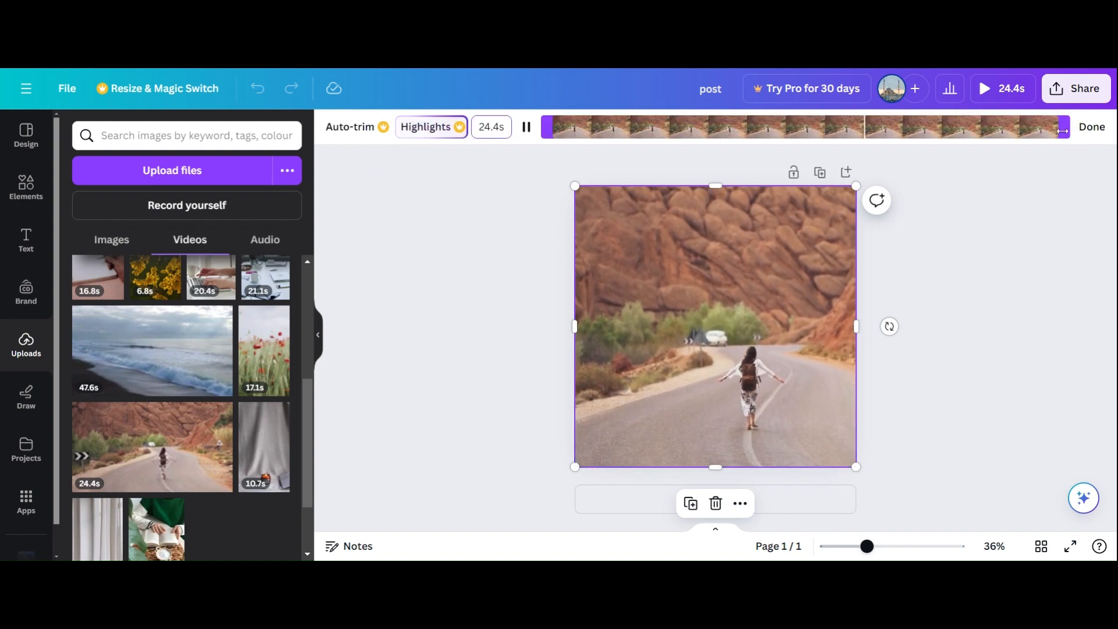
left_click_drag(1065, 128, 655, 127)
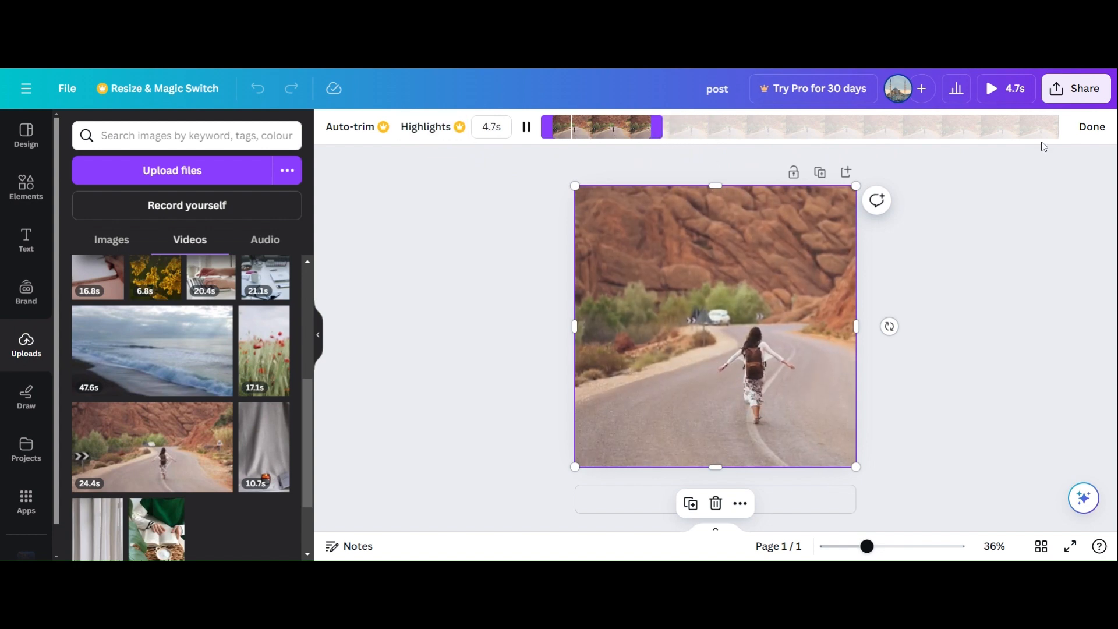
left_click(1088, 129)
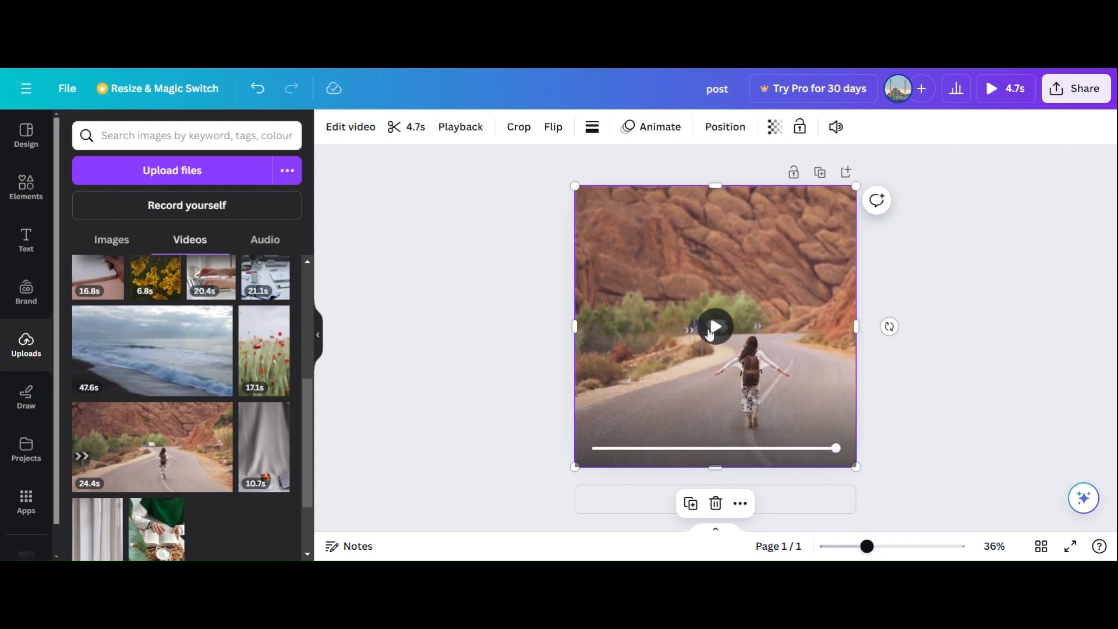
left_click(713, 326)
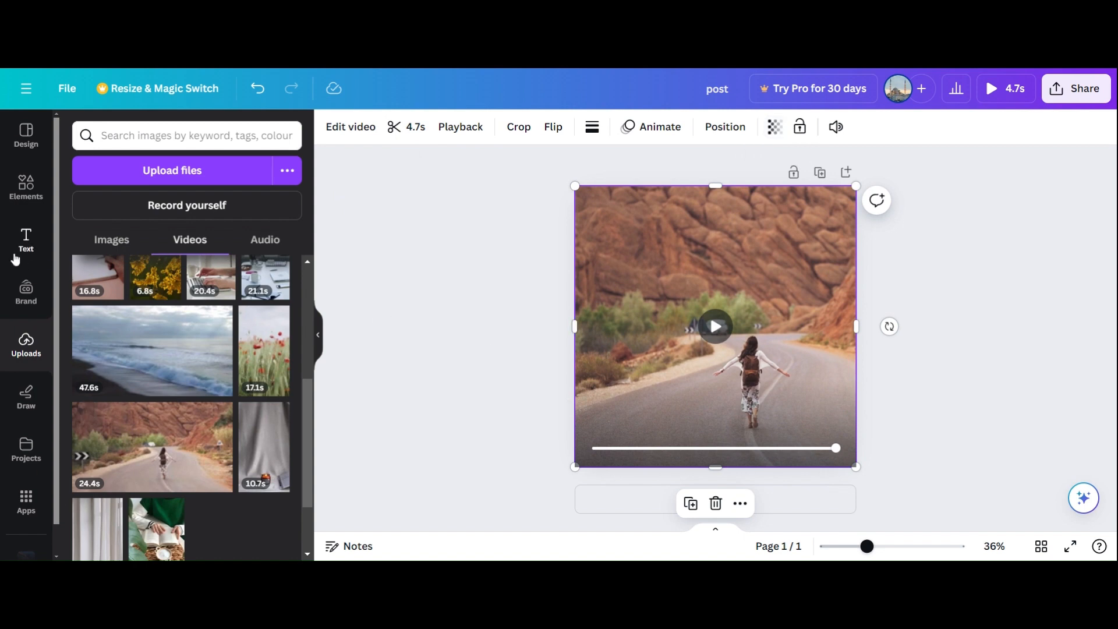
Add a default paragraph text box over the video.
left_click(26, 250)
left_click(197, 178)
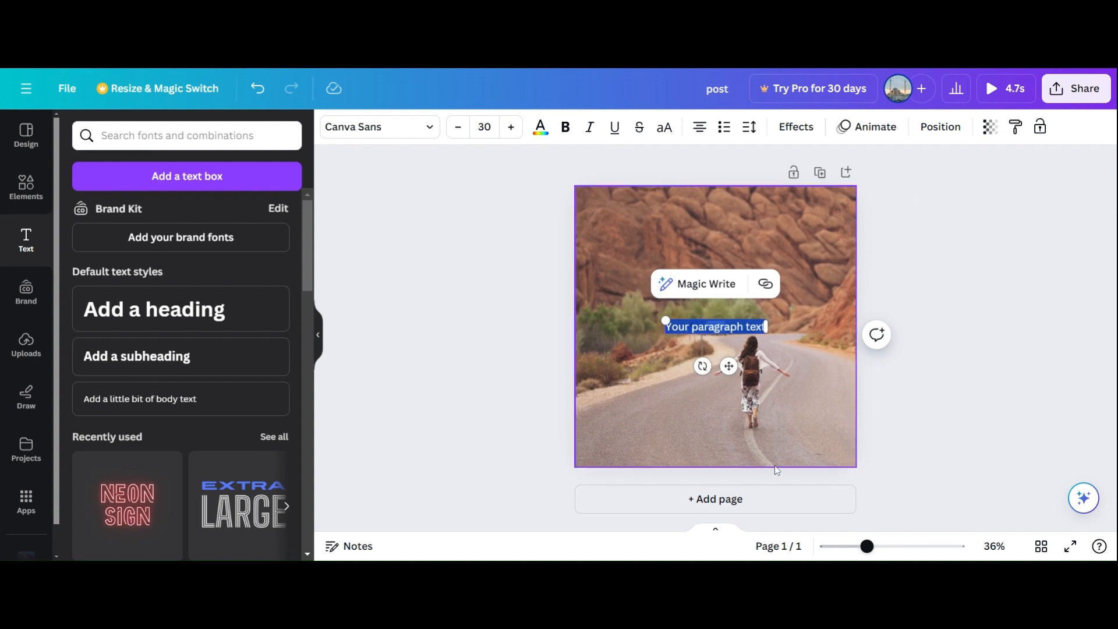
Delete the road video and the paragraph text box to leave a blank page.
left_click(763, 418)
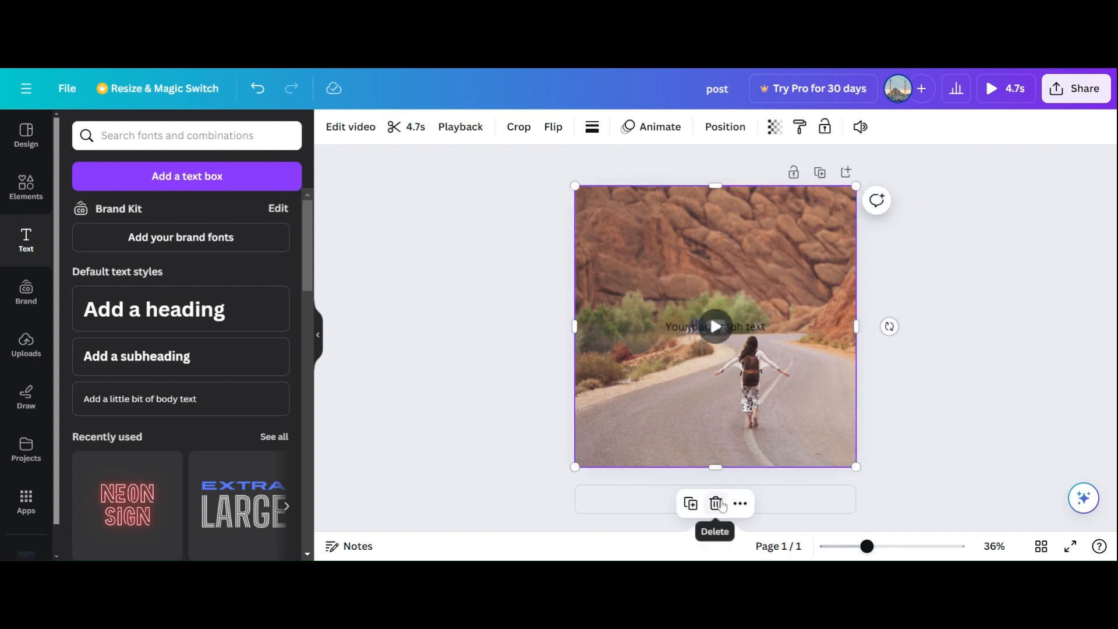
left_click(715, 503)
left_click(734, 327)
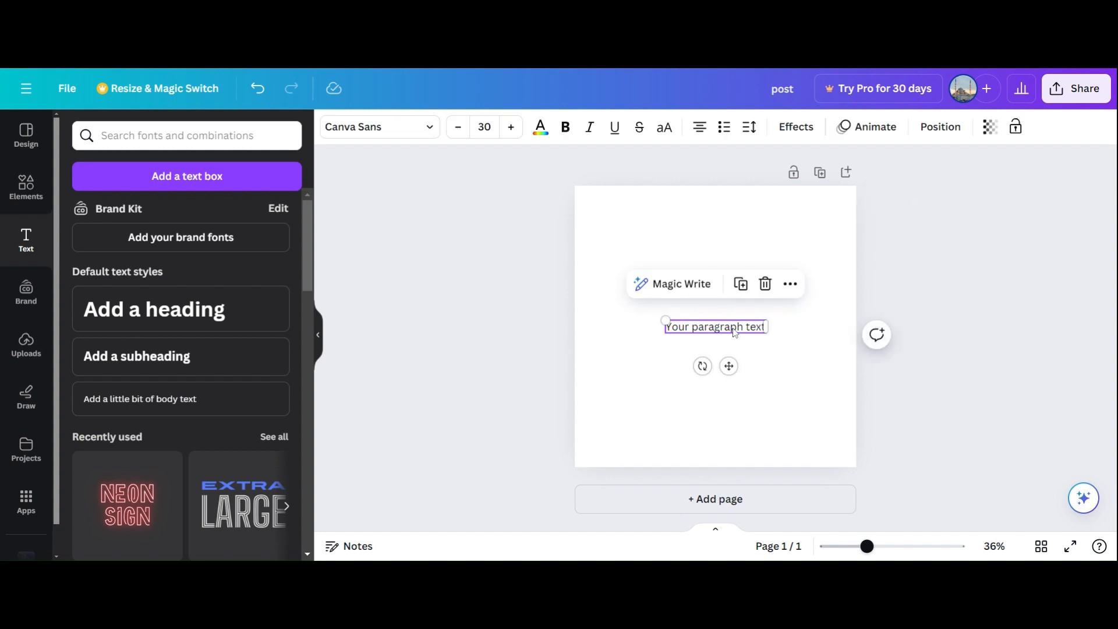
left_click(763, 283)
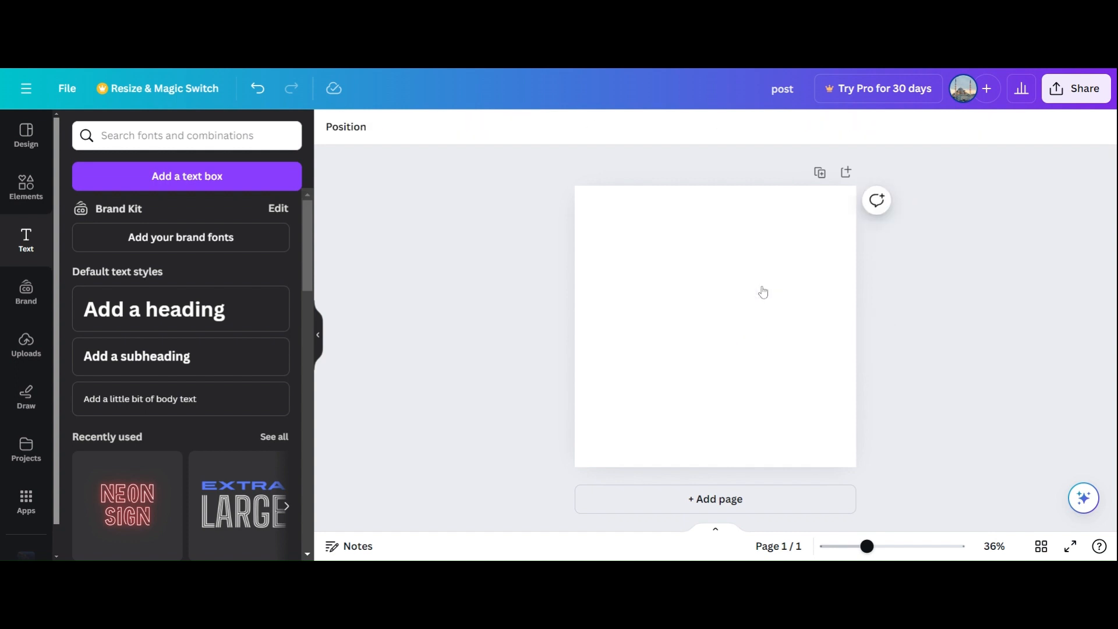